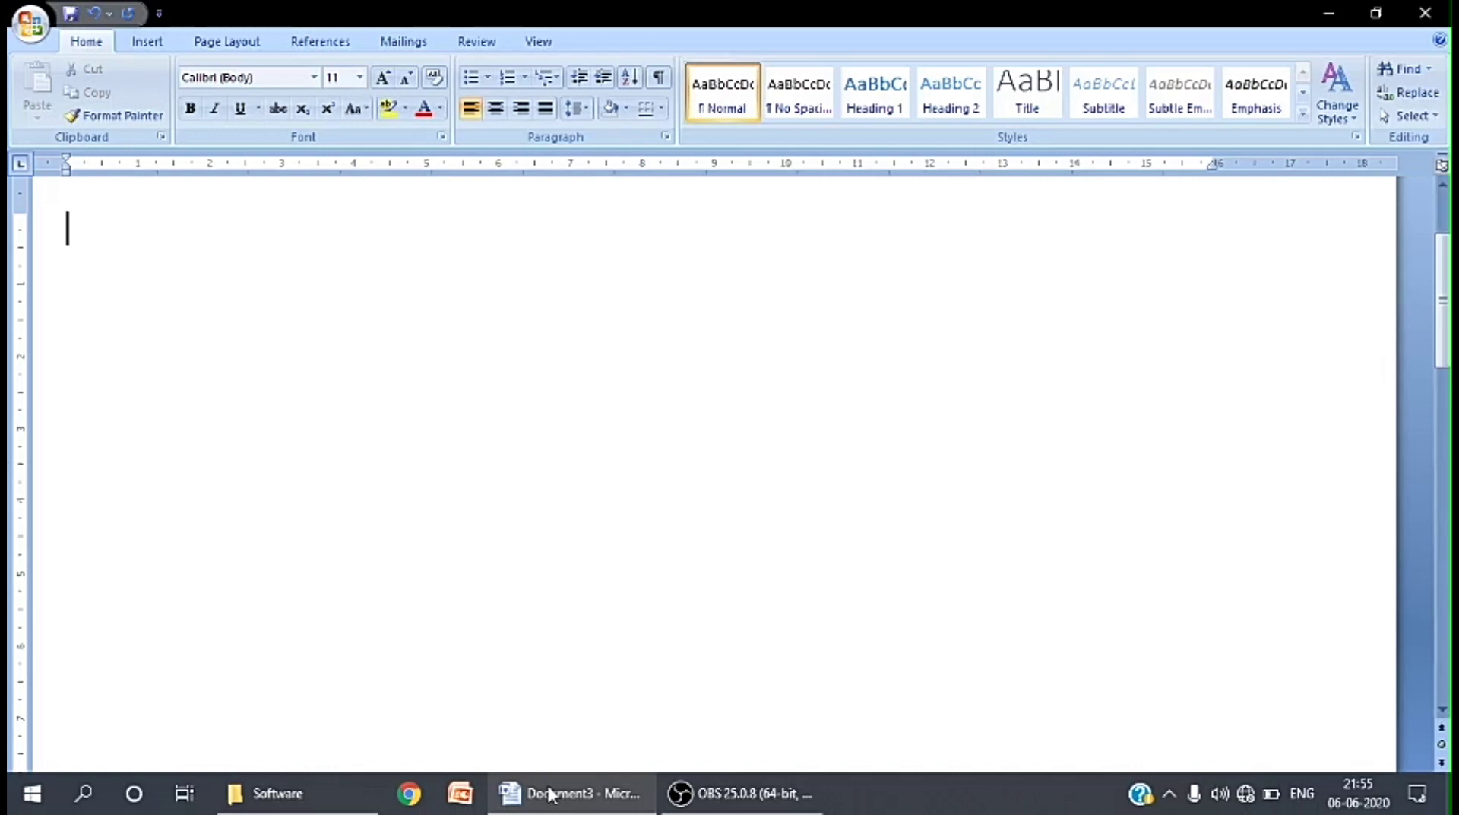
- Type the heading 'Supercript' on the first line of the blank page
{"action": "type", "text": "S"}
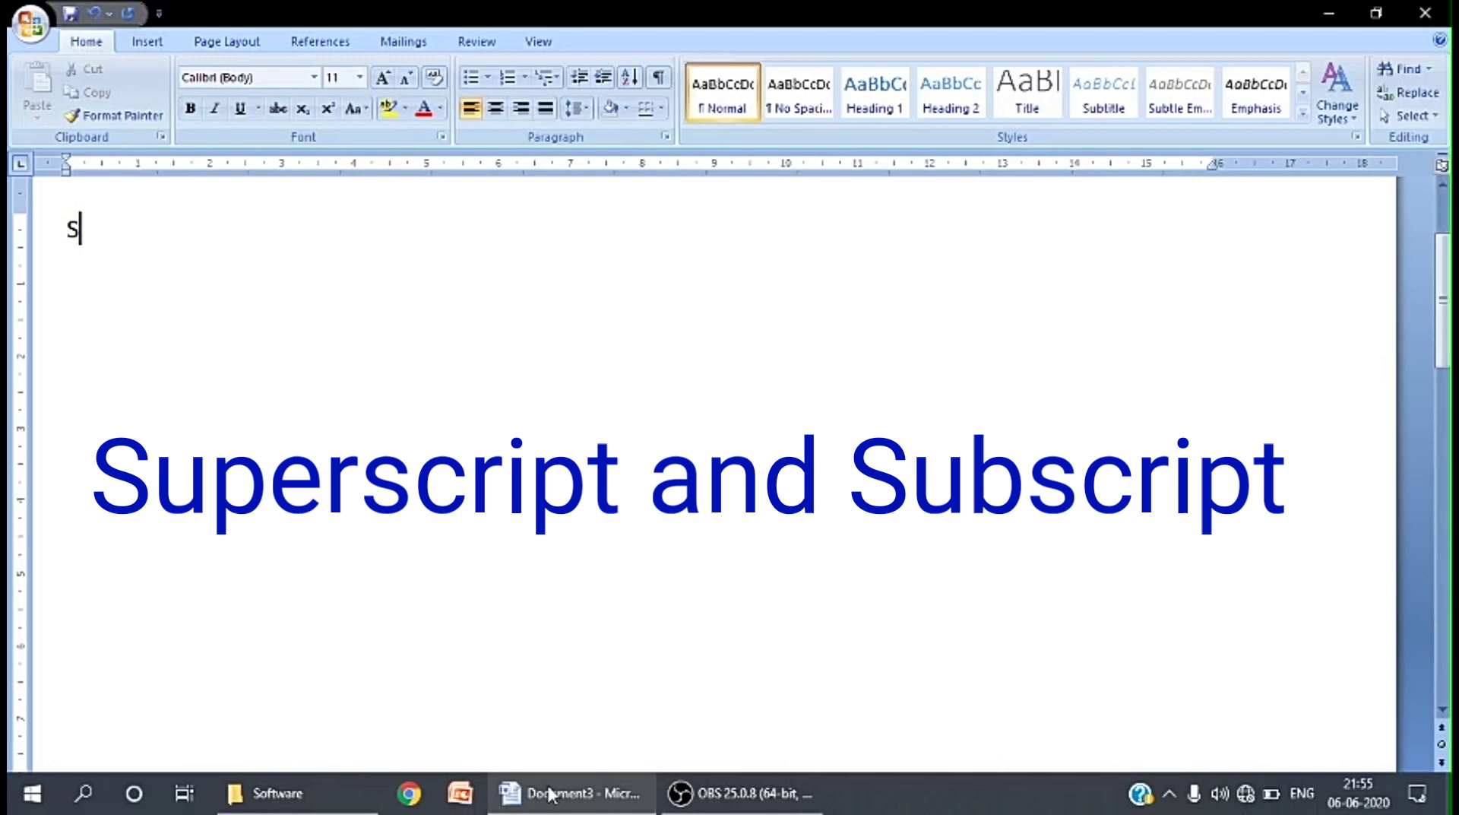
{"action": "type", "text": "upercript"}
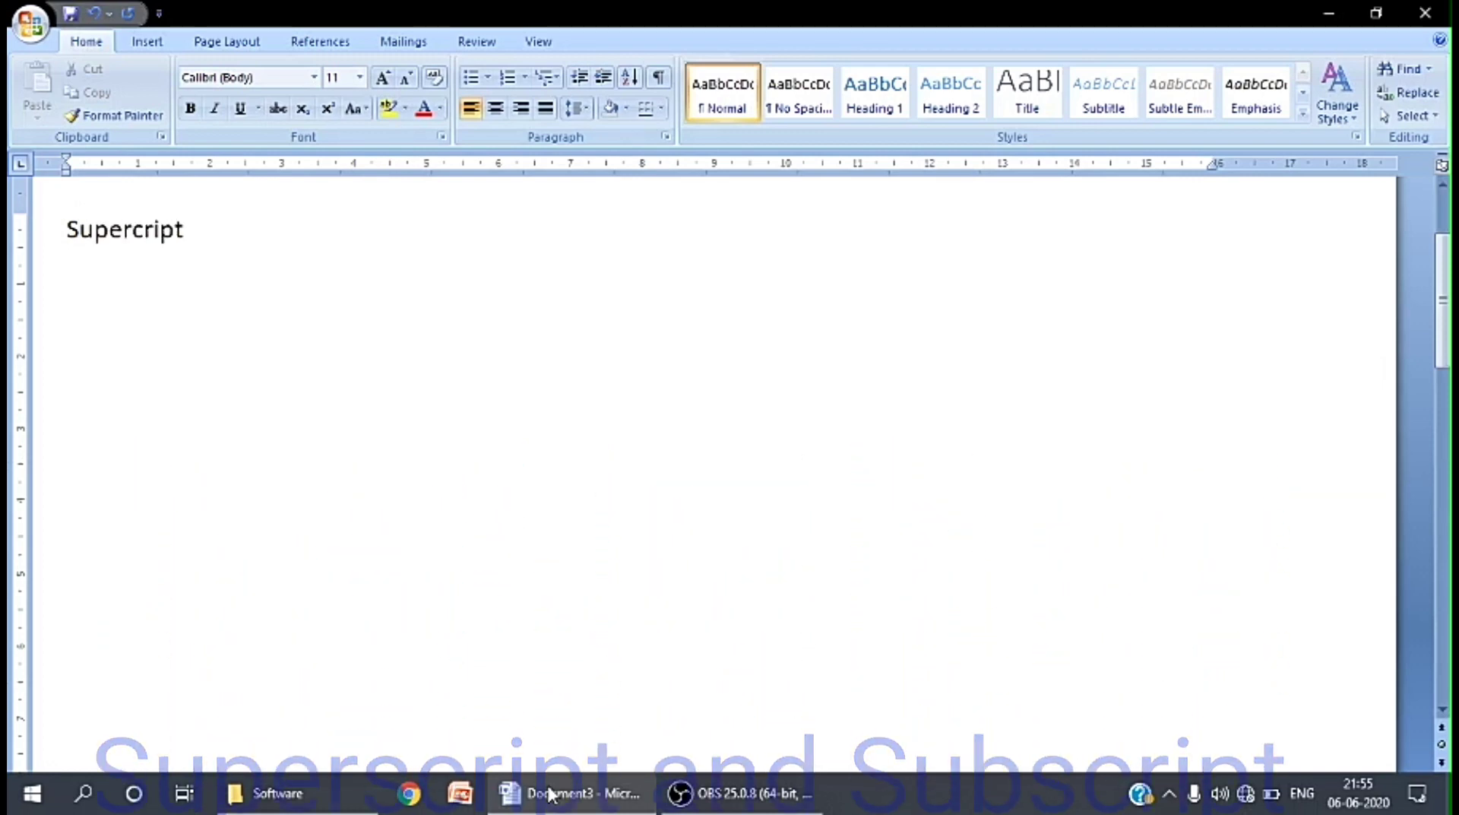
{"action": "key", "text": "Return"}
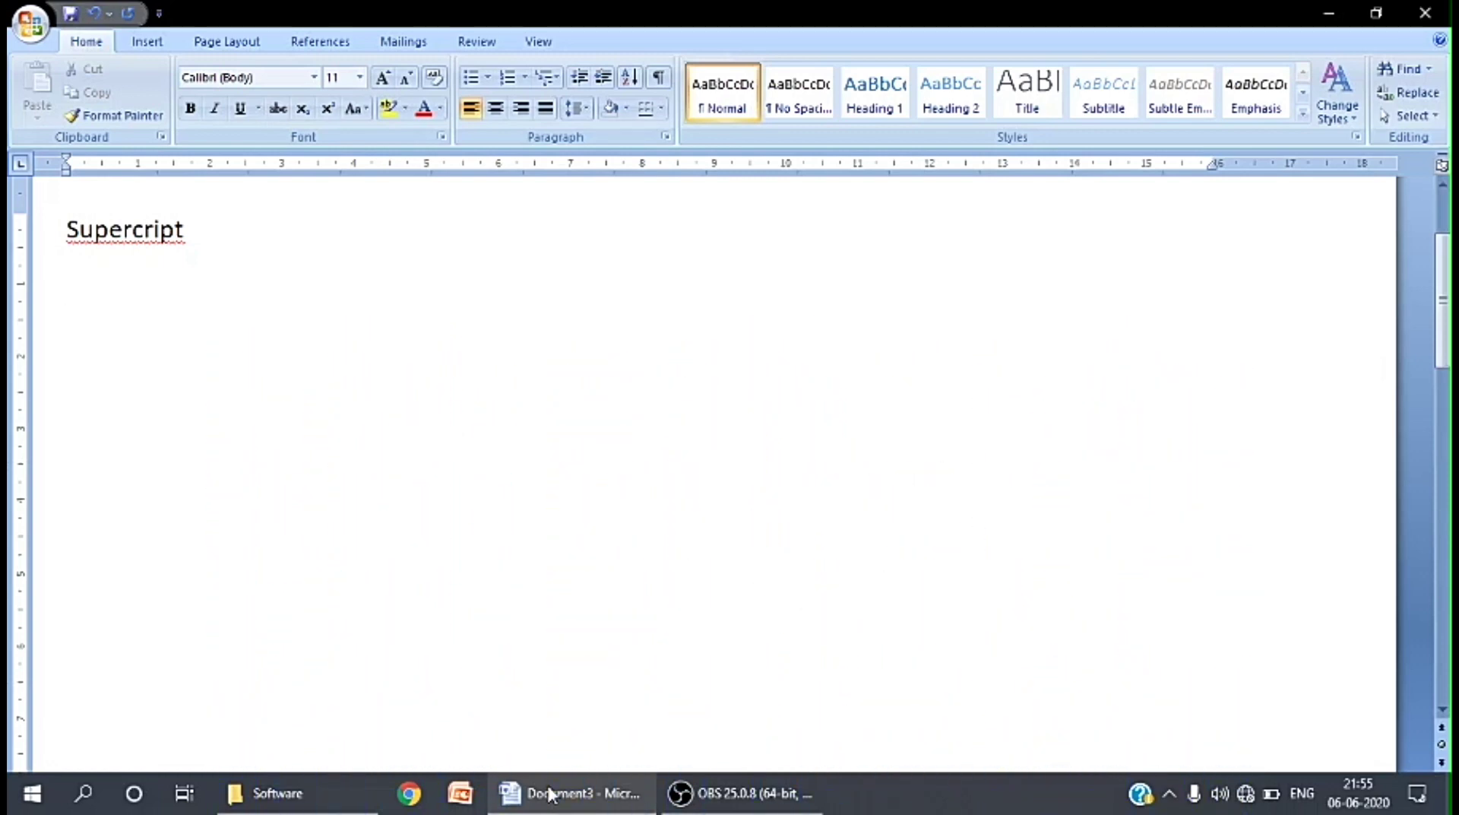
- Type 1000 and raise its final zero to superscript, giving 100⁰
{"action": "type", "text": "100"}
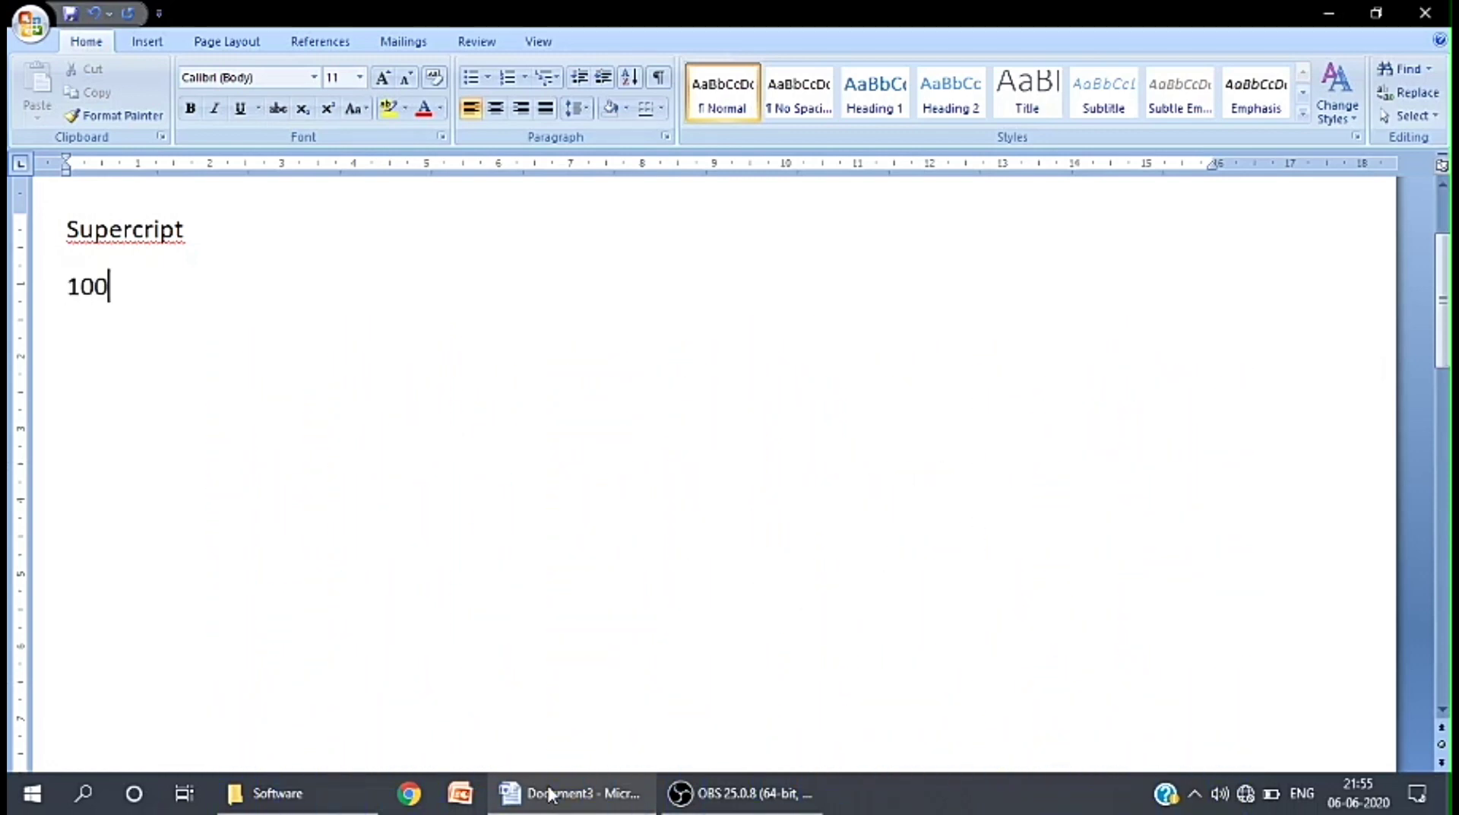
{"action": "type", "text": "0c"}
{"action": "key", "text": "shift+Left"}
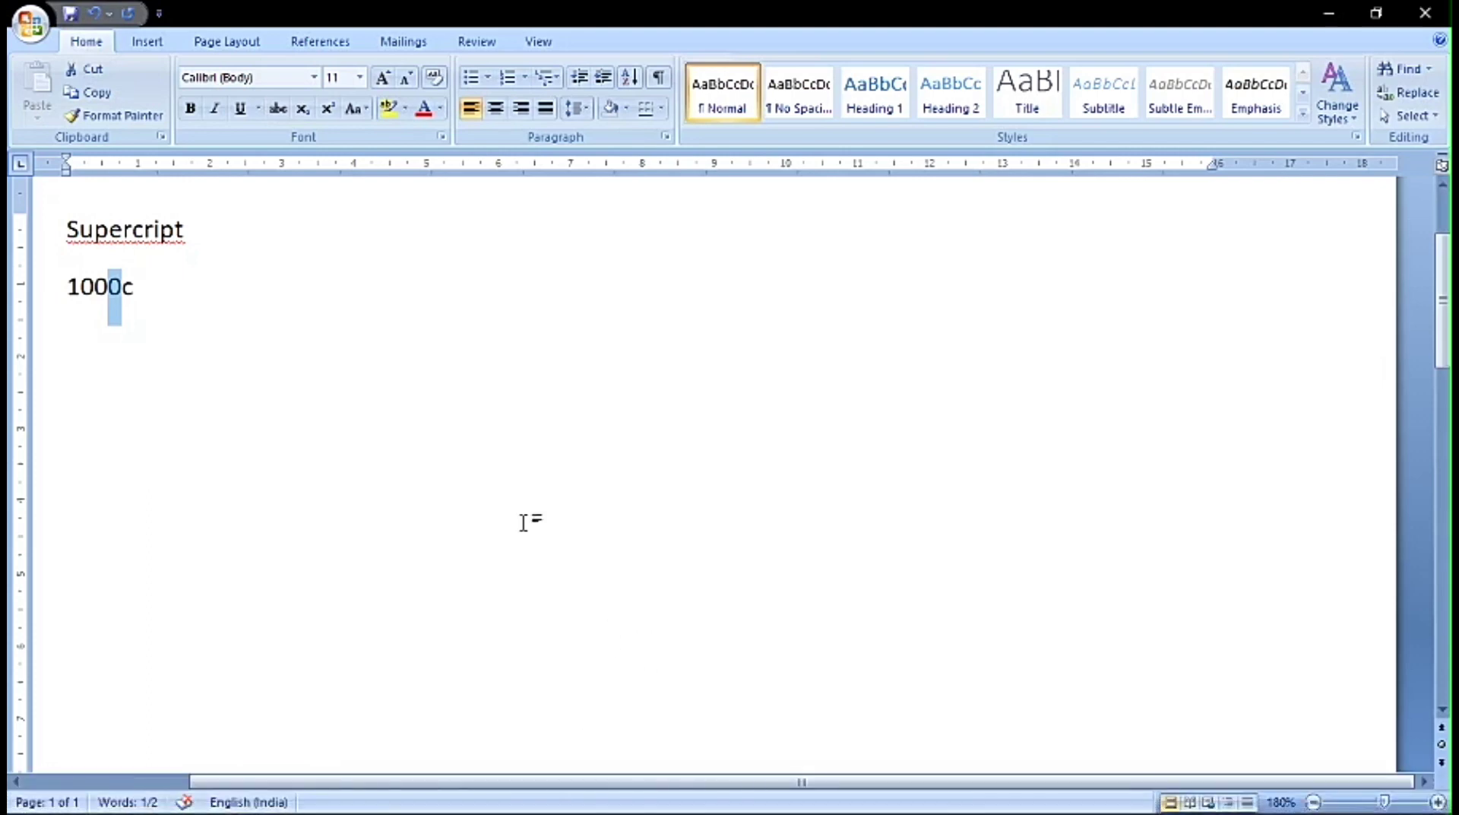
{"action": "left_click", "coordinate": [329, 111]}
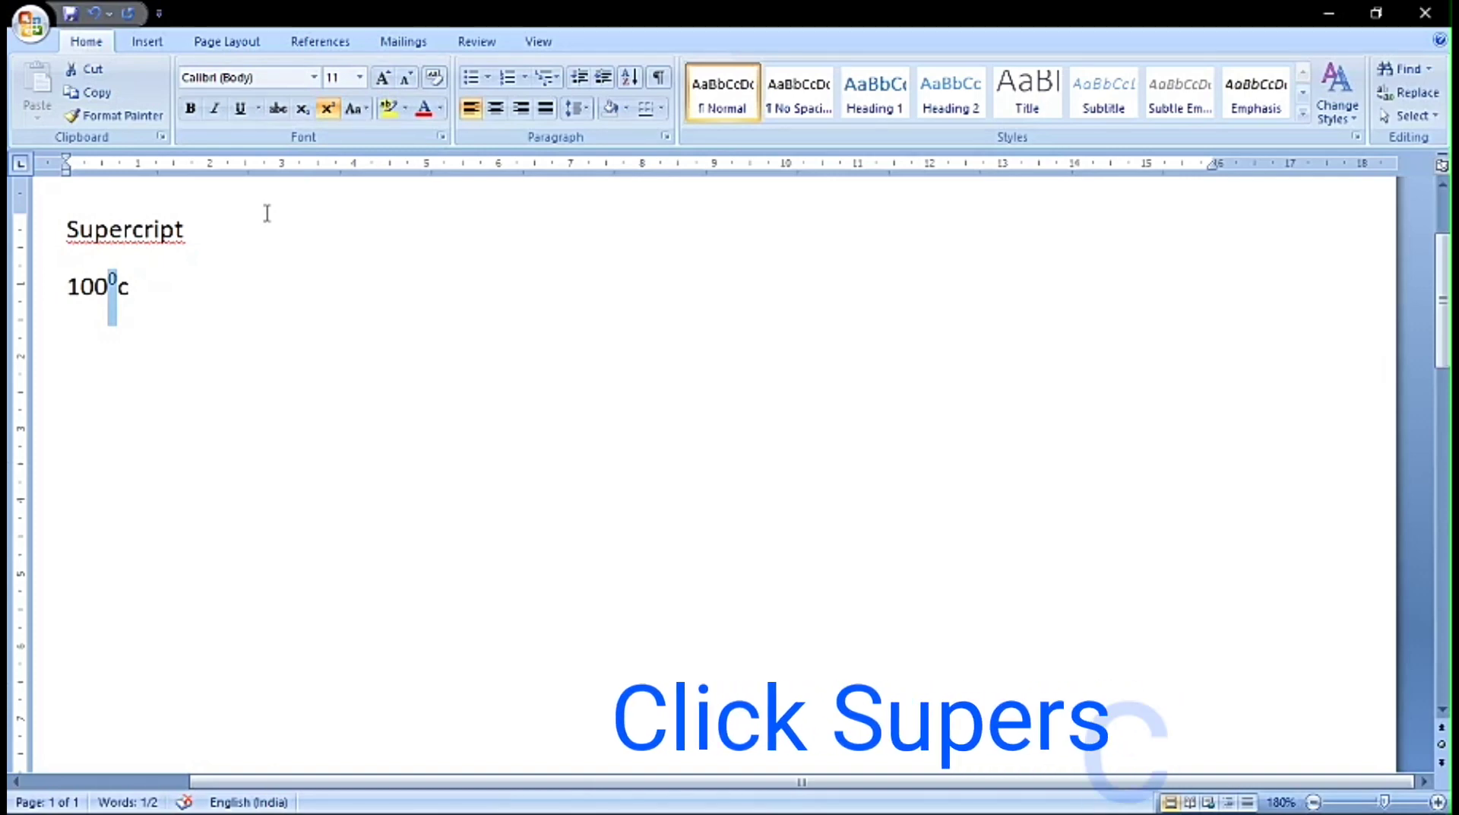
{"action": "left_click", "coordinate": [190, 229]}
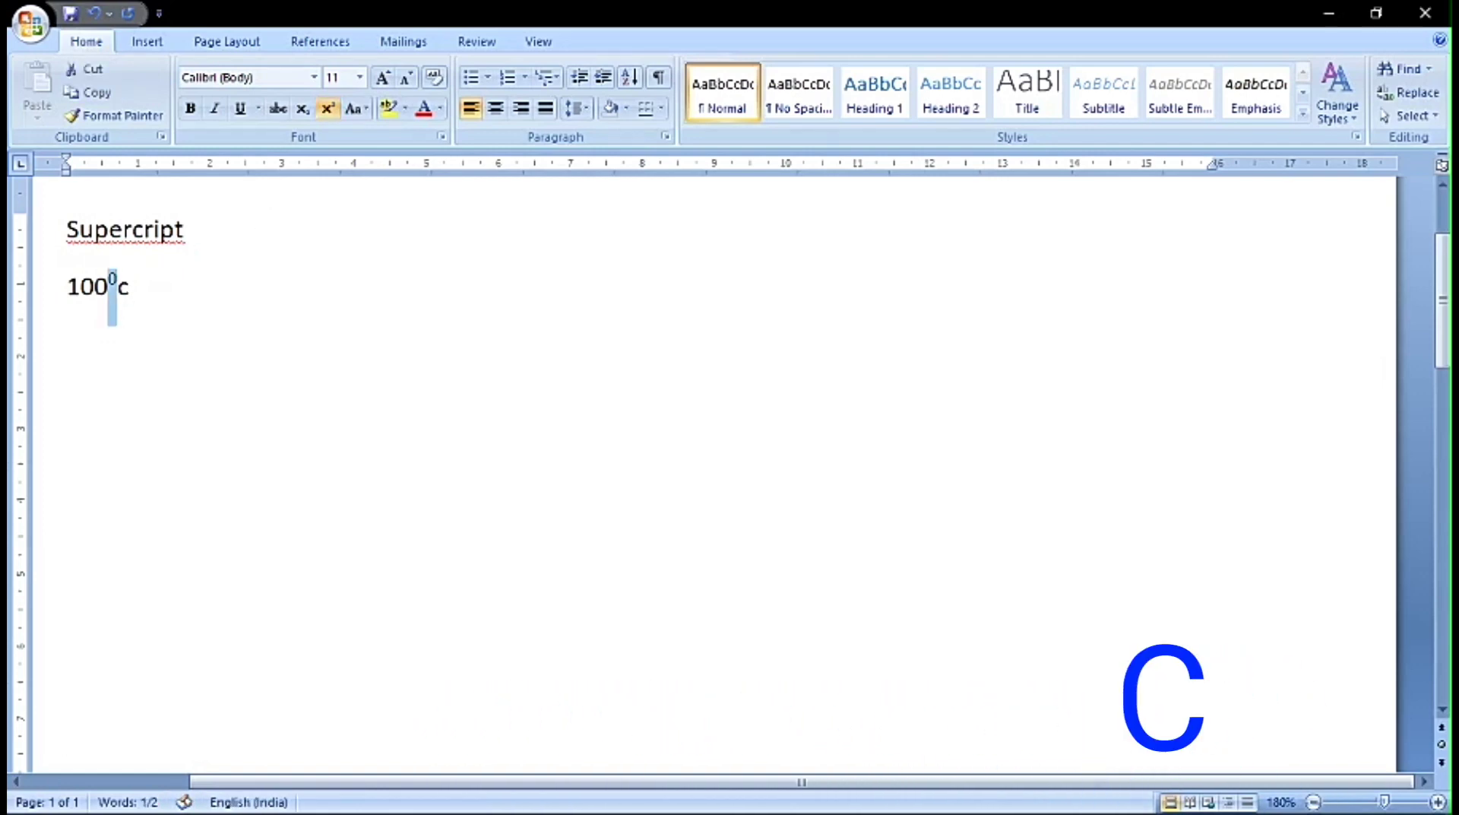
{"action": "left_click", "coordinate": [131, 288]}
{"action": "key", "text": "Return"}
{"action": "key", "text": "Return"}
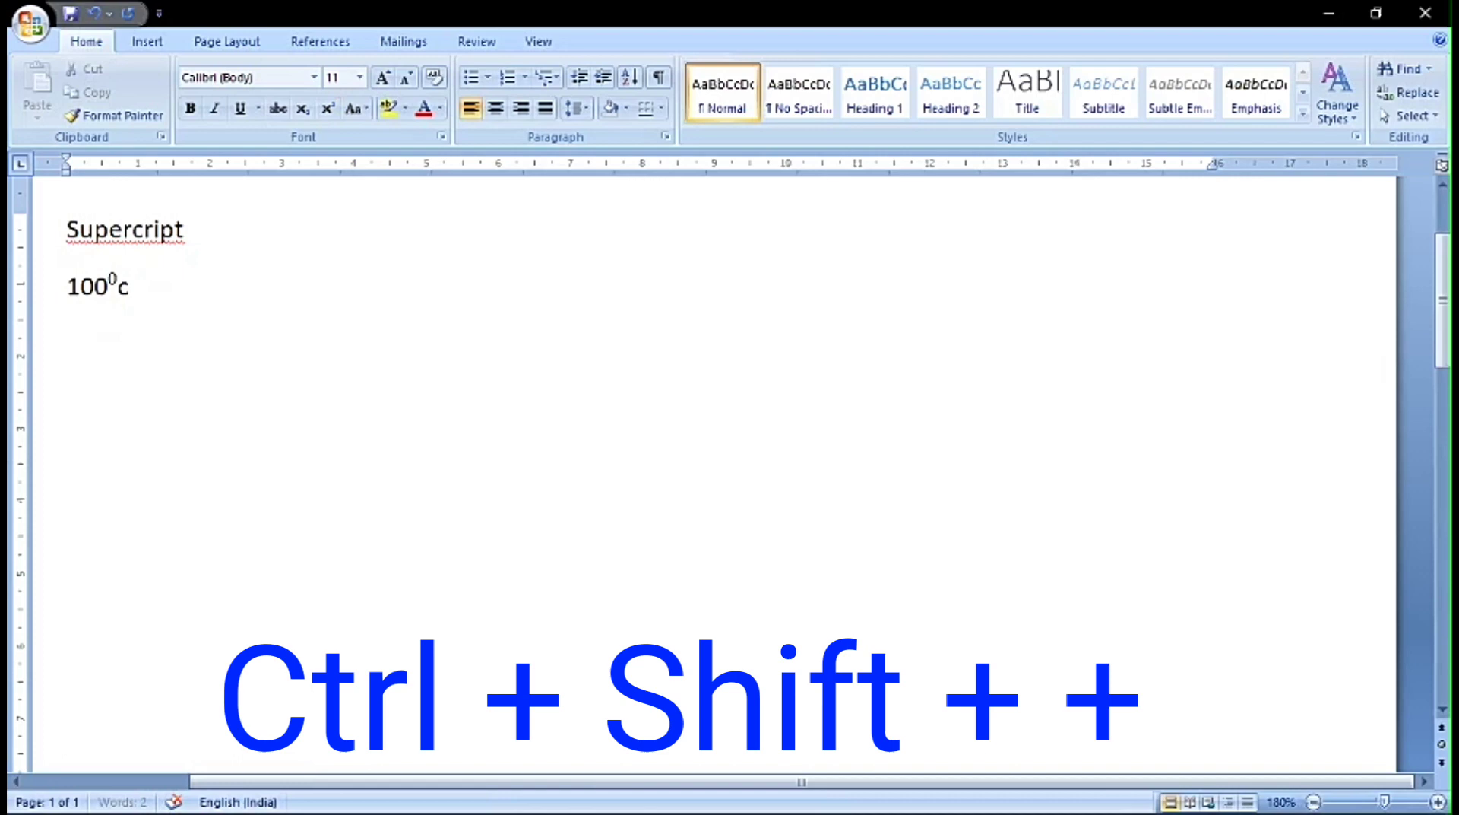
- Type the Subscript heading with X(2) on the line below
{"action": "type", "text": "su"}
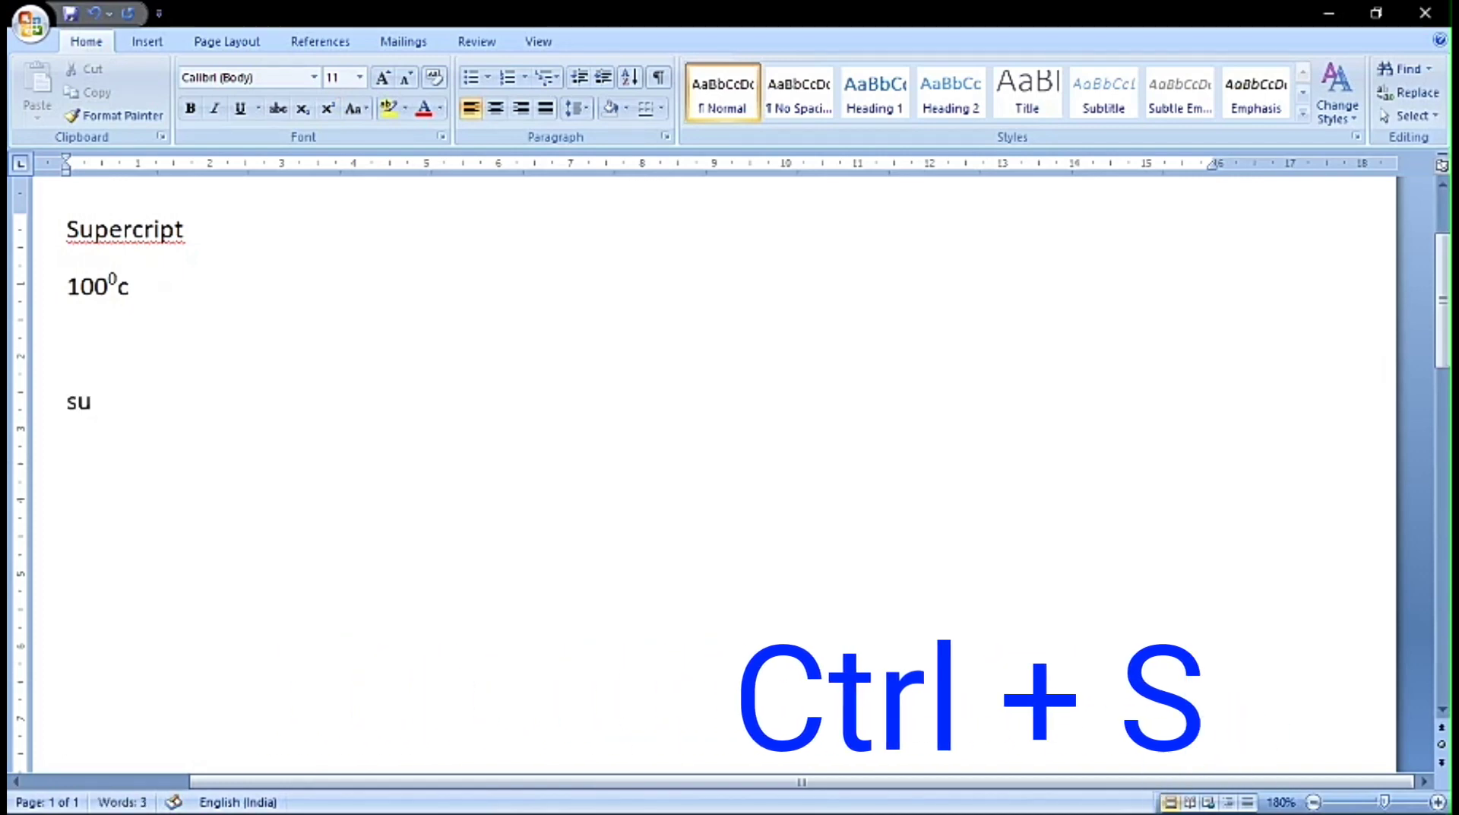
{"action": "type", "text": "bscript"}
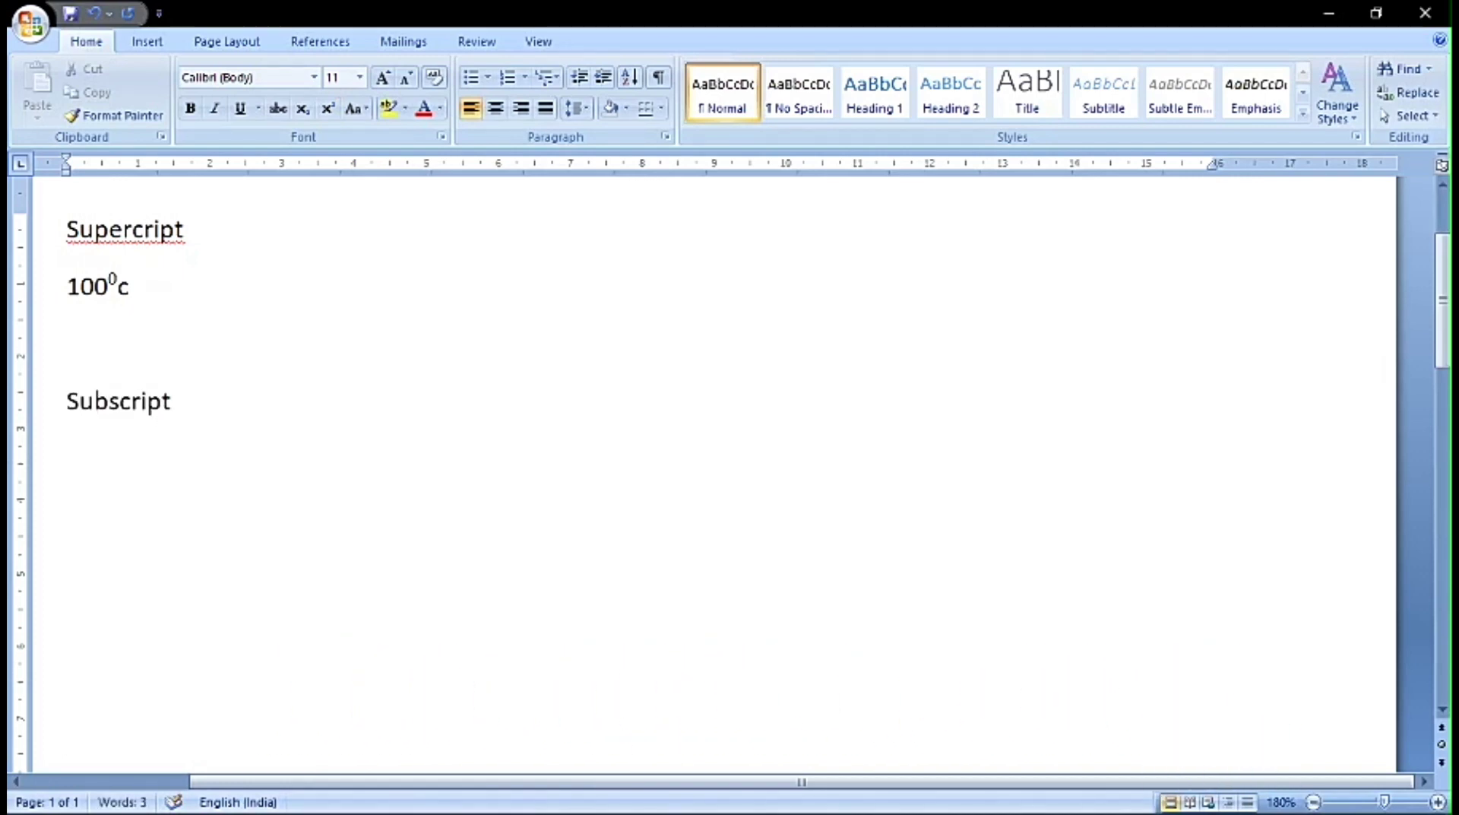
{"action": "key", "text": "Return"}
{"action": "type", "text": "x(a)"}
{"action": "key", "text": "BackSpace"}
{"action": "key", "text": "BackSpace"}
{"action": "type", "text": "2)"}
- Lower the (2) to subscript, then turn subscript off for further typing
{"action": "key", "text": "shift+Left"}
{"action": "key", "text": "shift+Left"}
{"action": "key", "text": "shift+Left"}
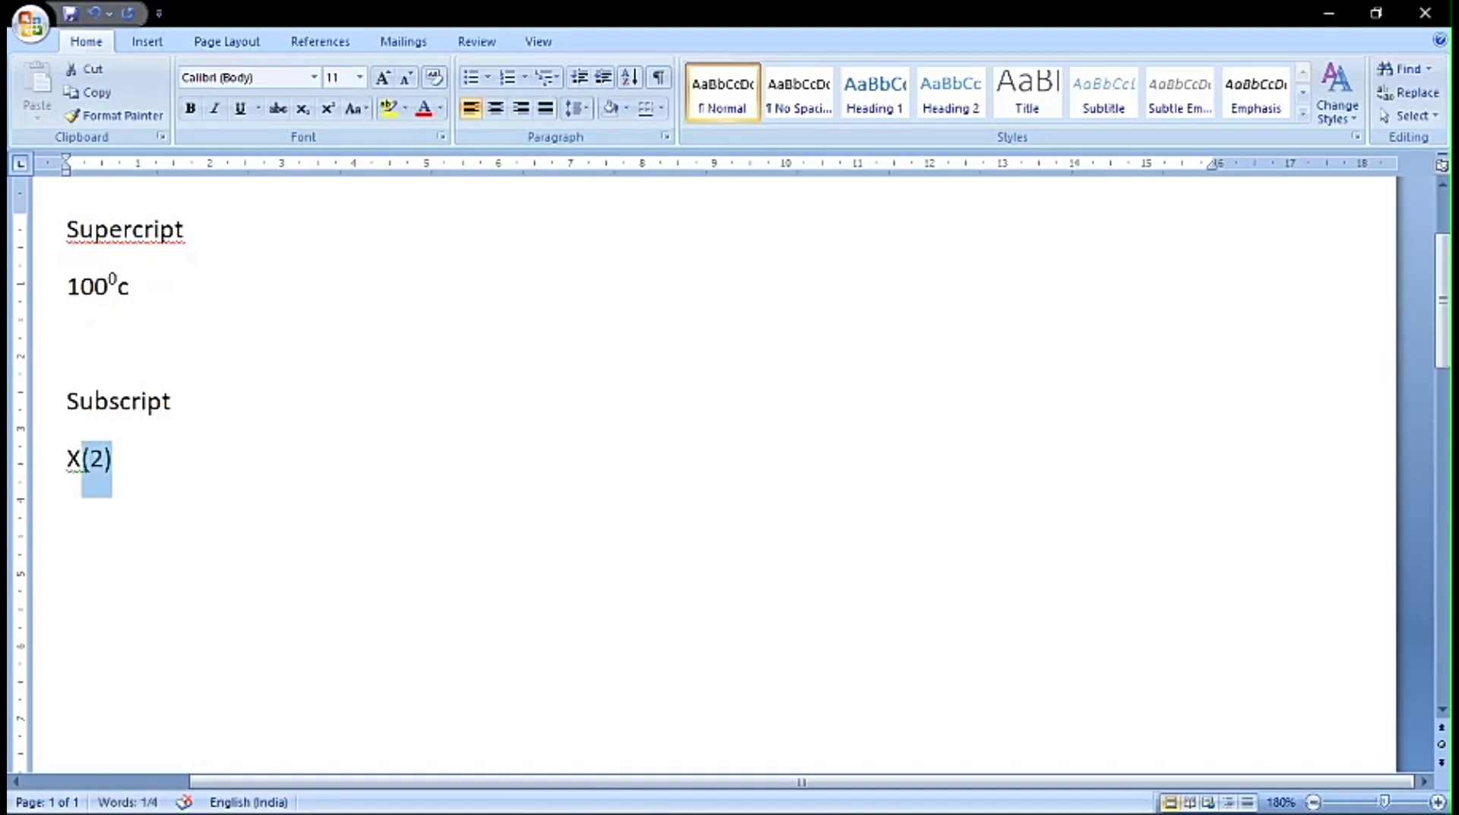
{"action": "left_click", "coordinate": [304, 108]}
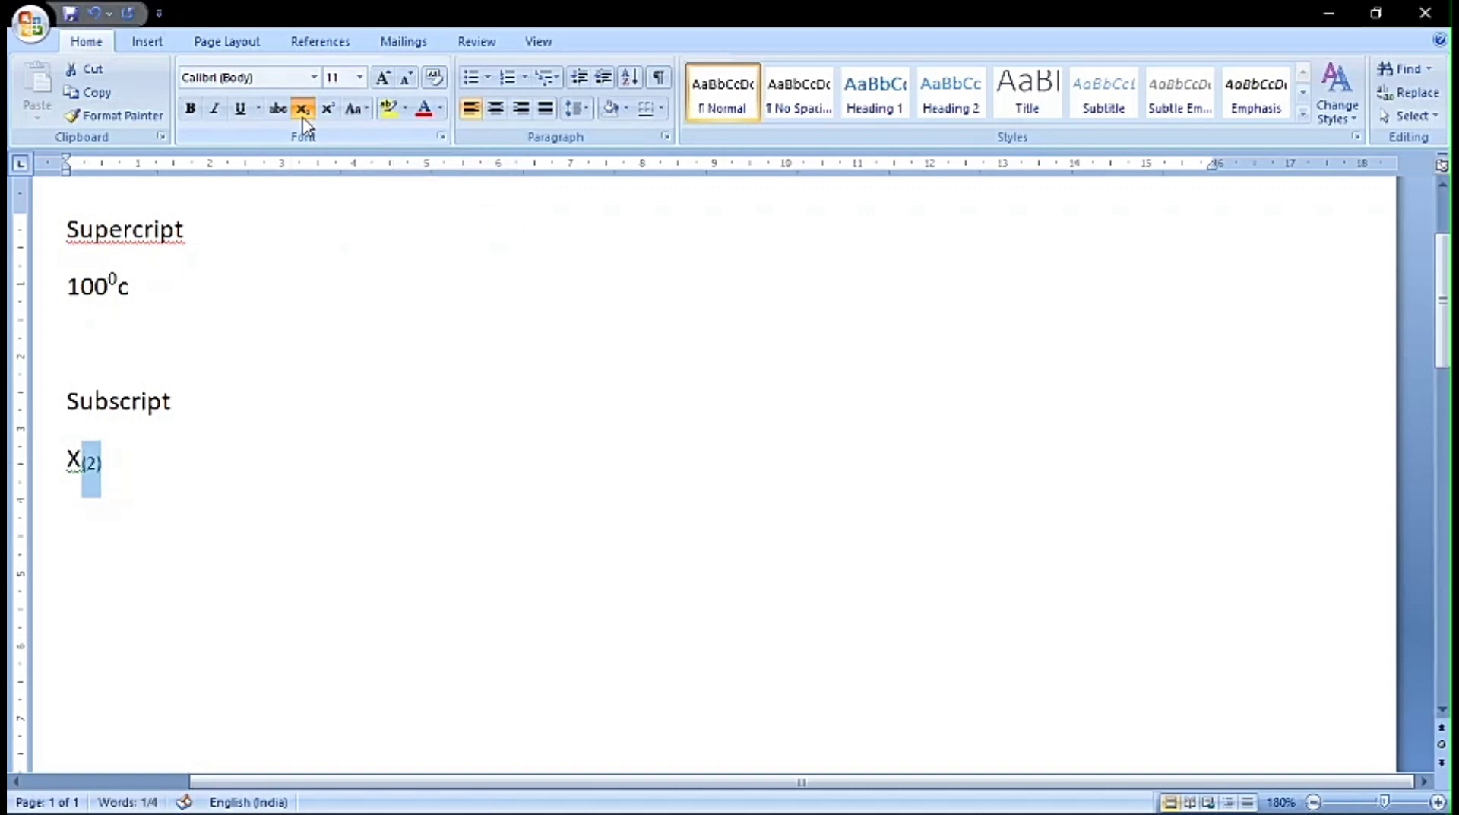
{"action": "left_click", "coordinate": [239, 528]}
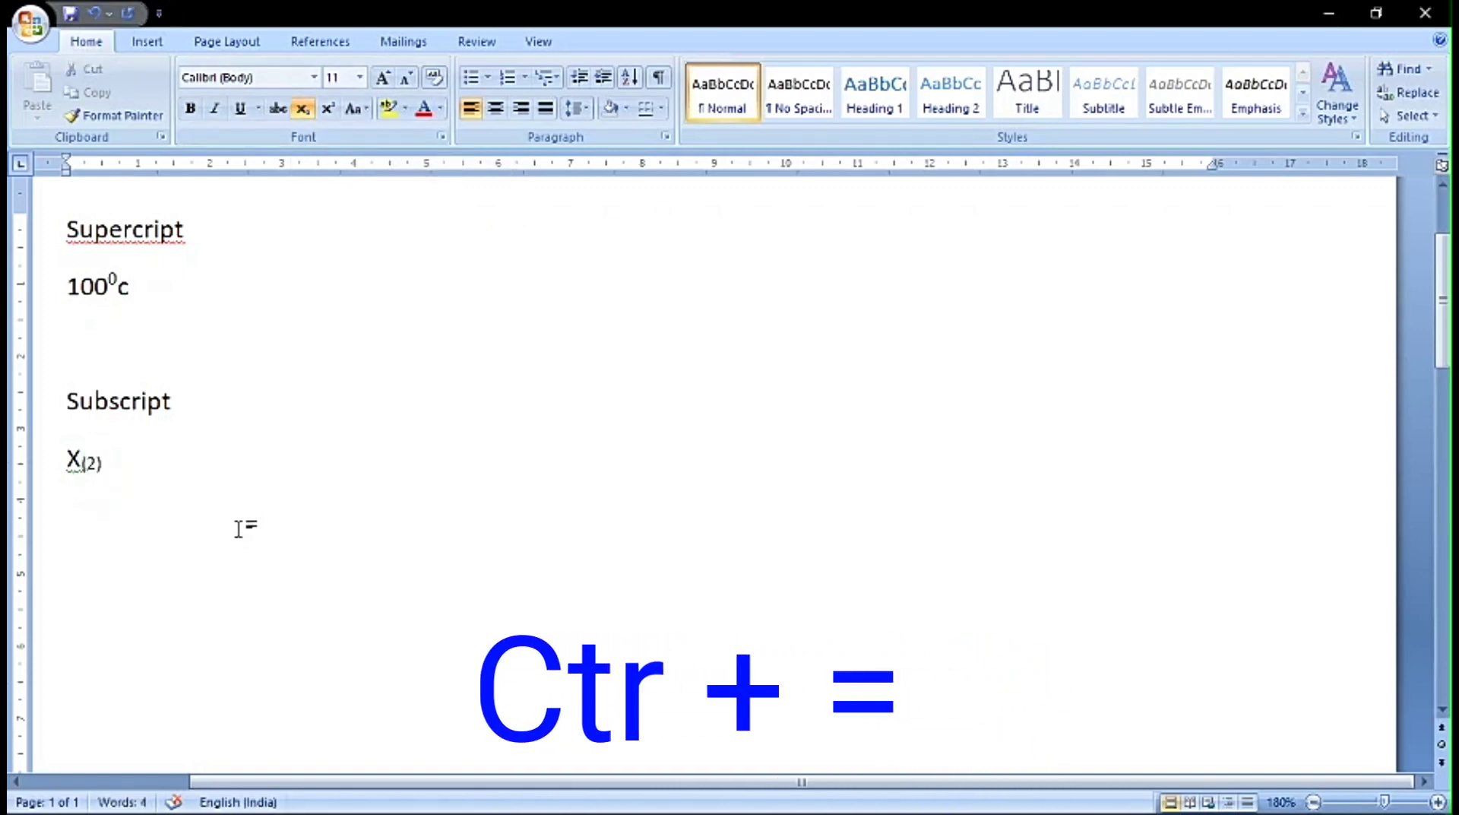
{"action": "key", "text": "ctrl+equal"}
{"action": "key", "text": "Return"}
{"action": "key", "text": "Return"}
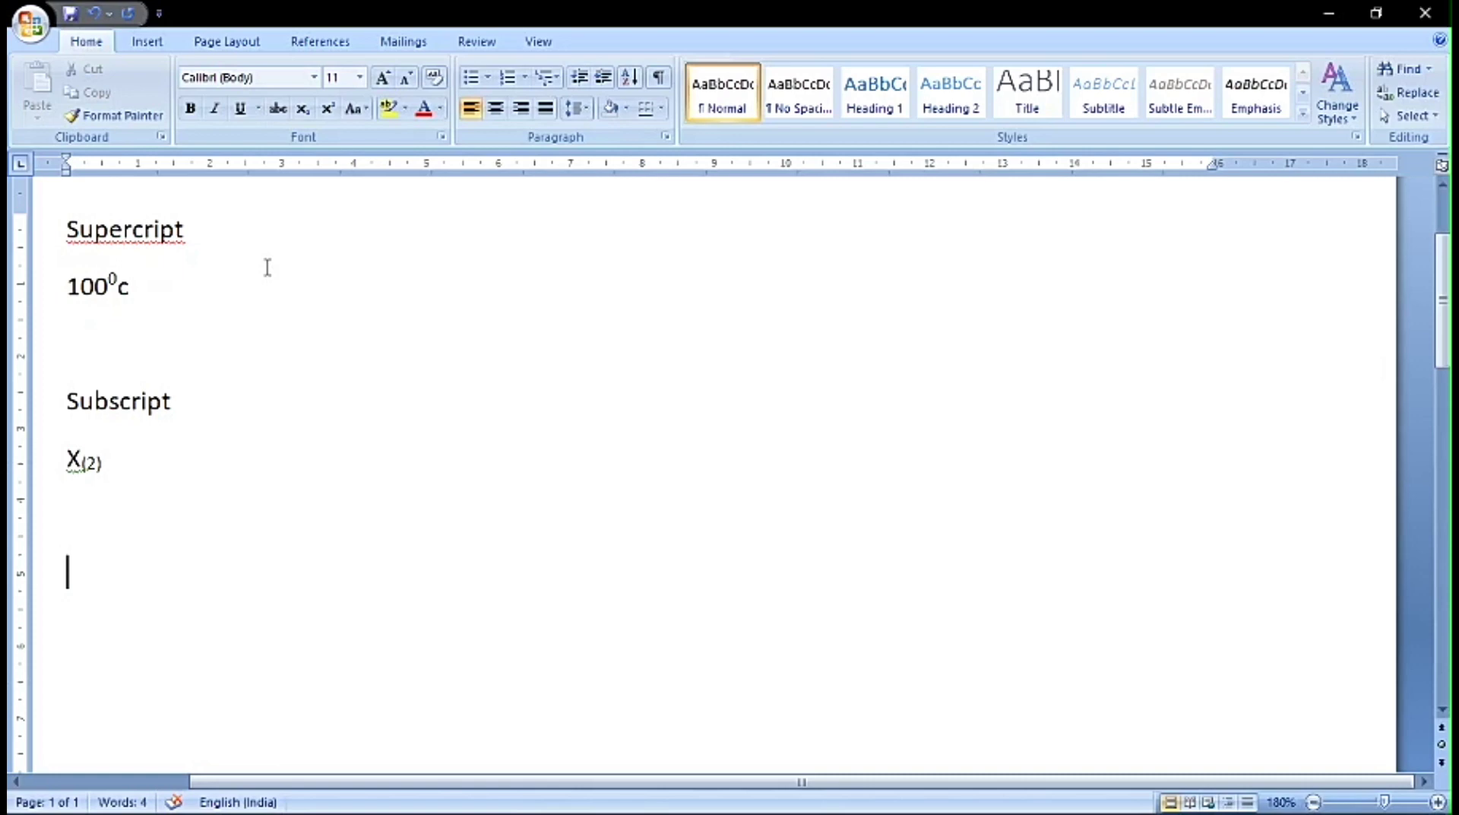
- Add a Bullets heading and start a bulleted list with Input device
{"action": "type", "text": "Bullets"}
{"action": "key", "text": "Return"}
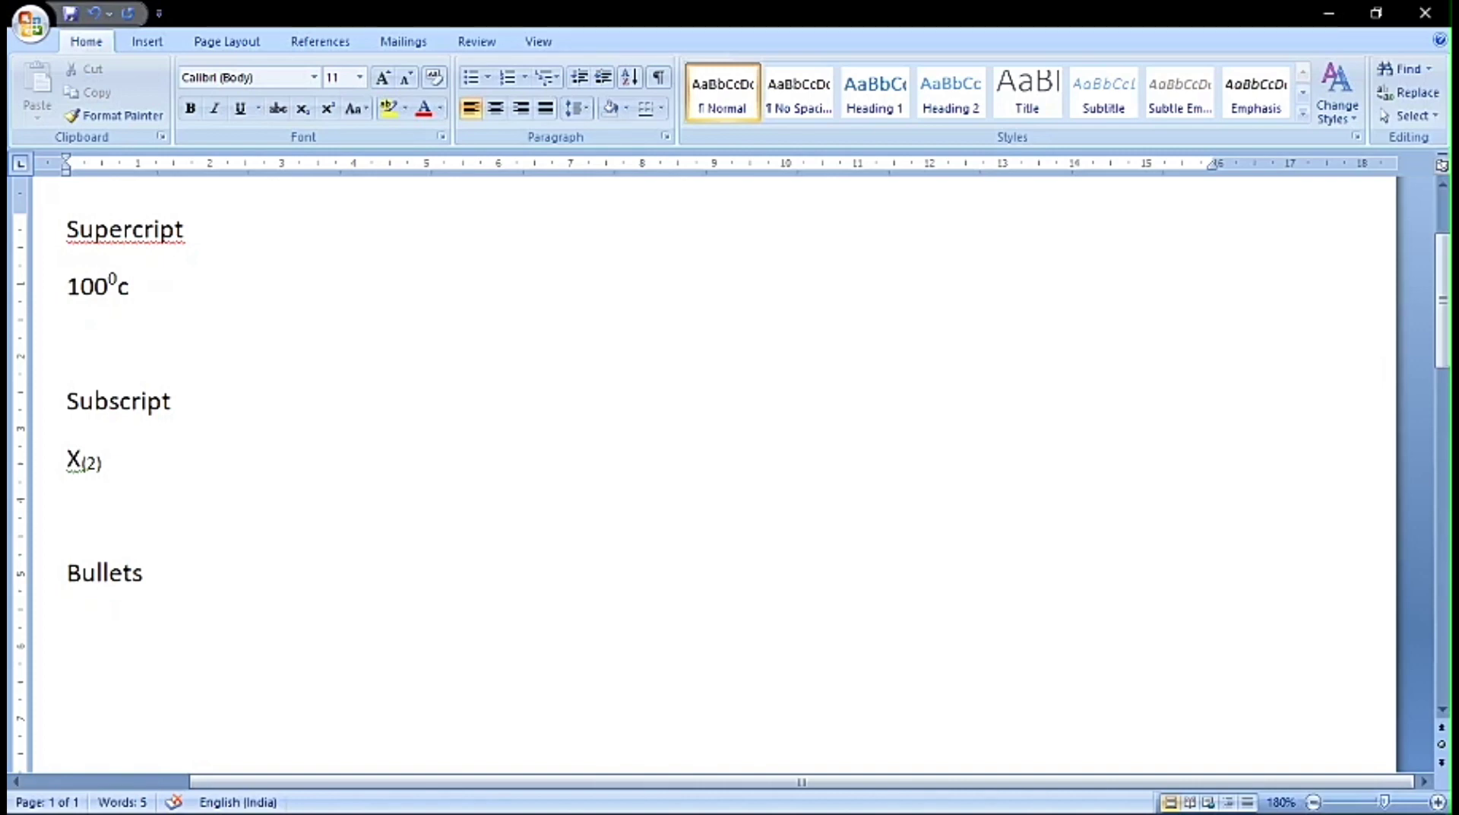
{"action": "left_click", "coordinate": [471, 90]}
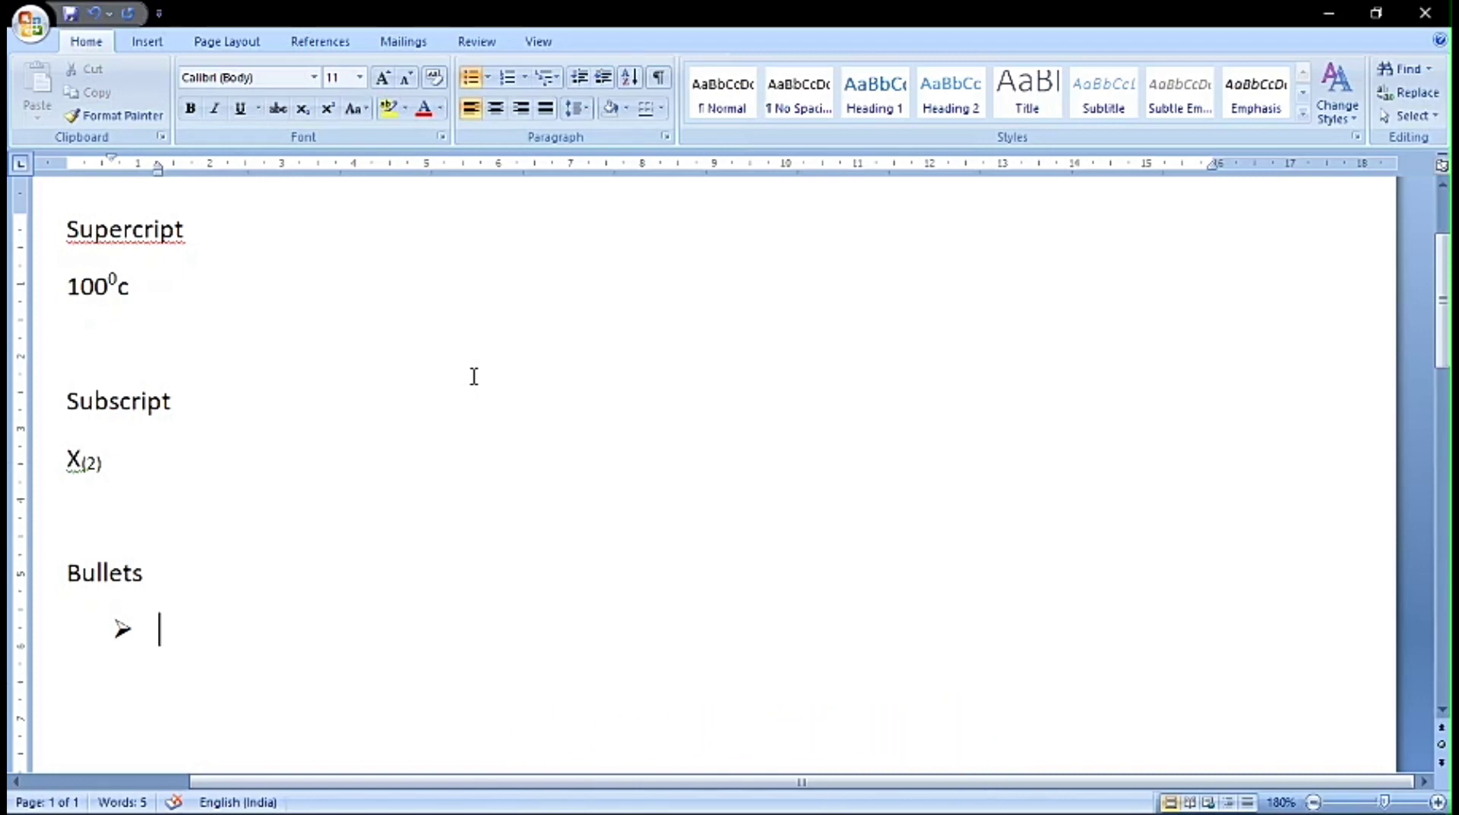
{"action": "type", "text": "Input device"}
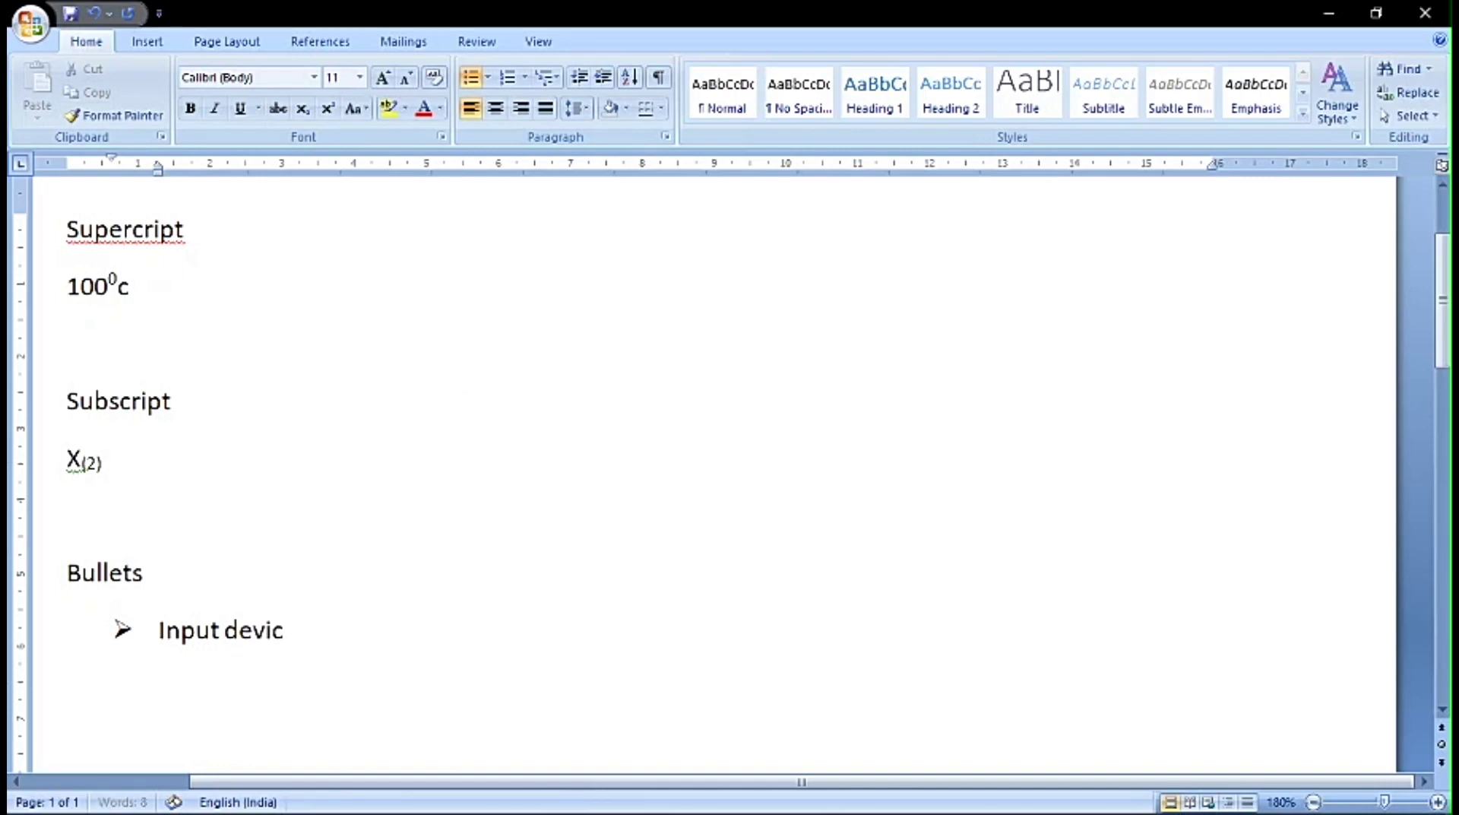
{"action": "key", "text": "Return"}
- Add Output device with nested sub-items Monitor, Printer and Speaker
{"action": "type", "text": "ouput d"}
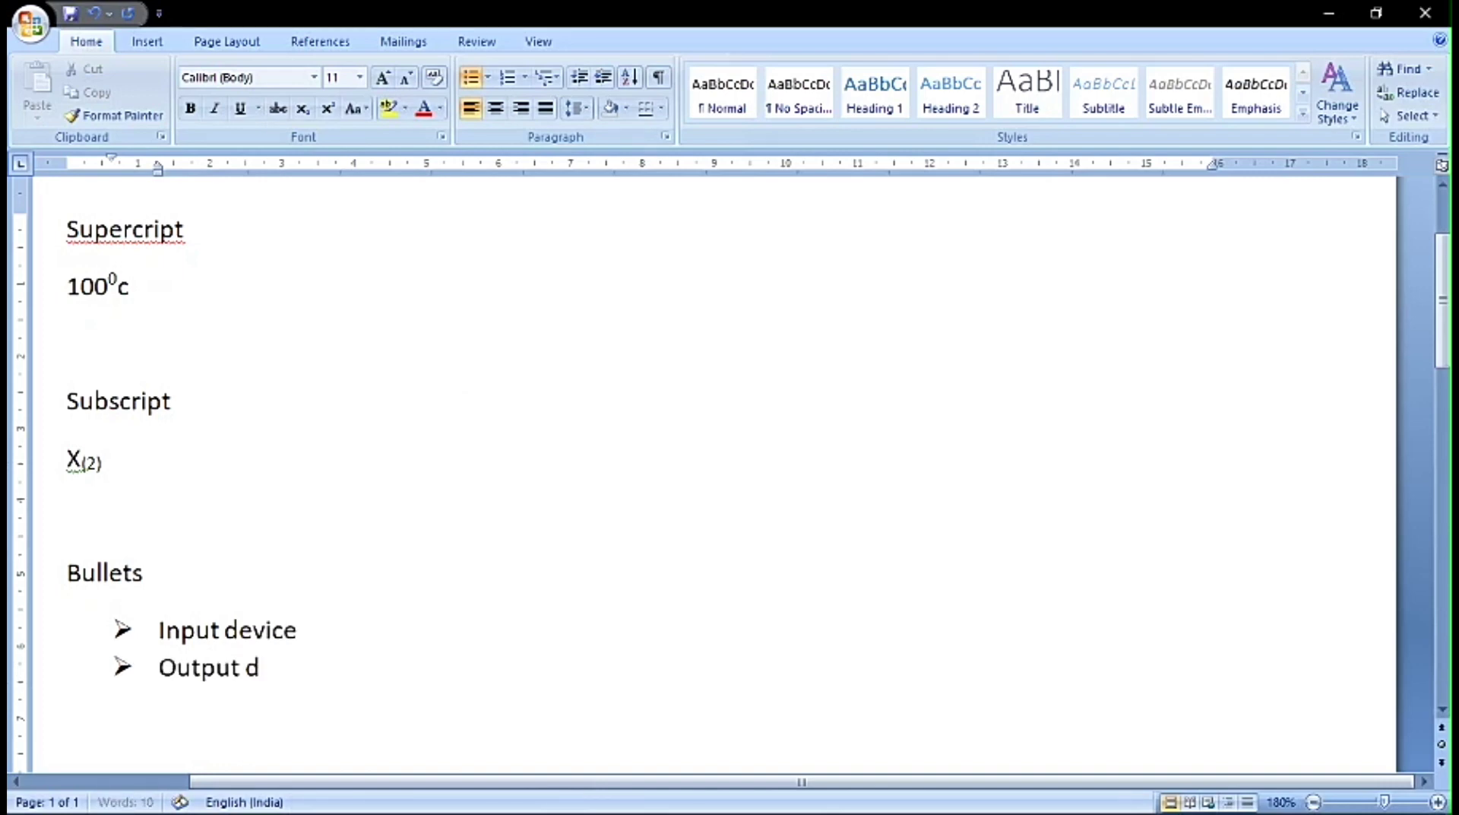
{"action": "type", "text": "evice"}
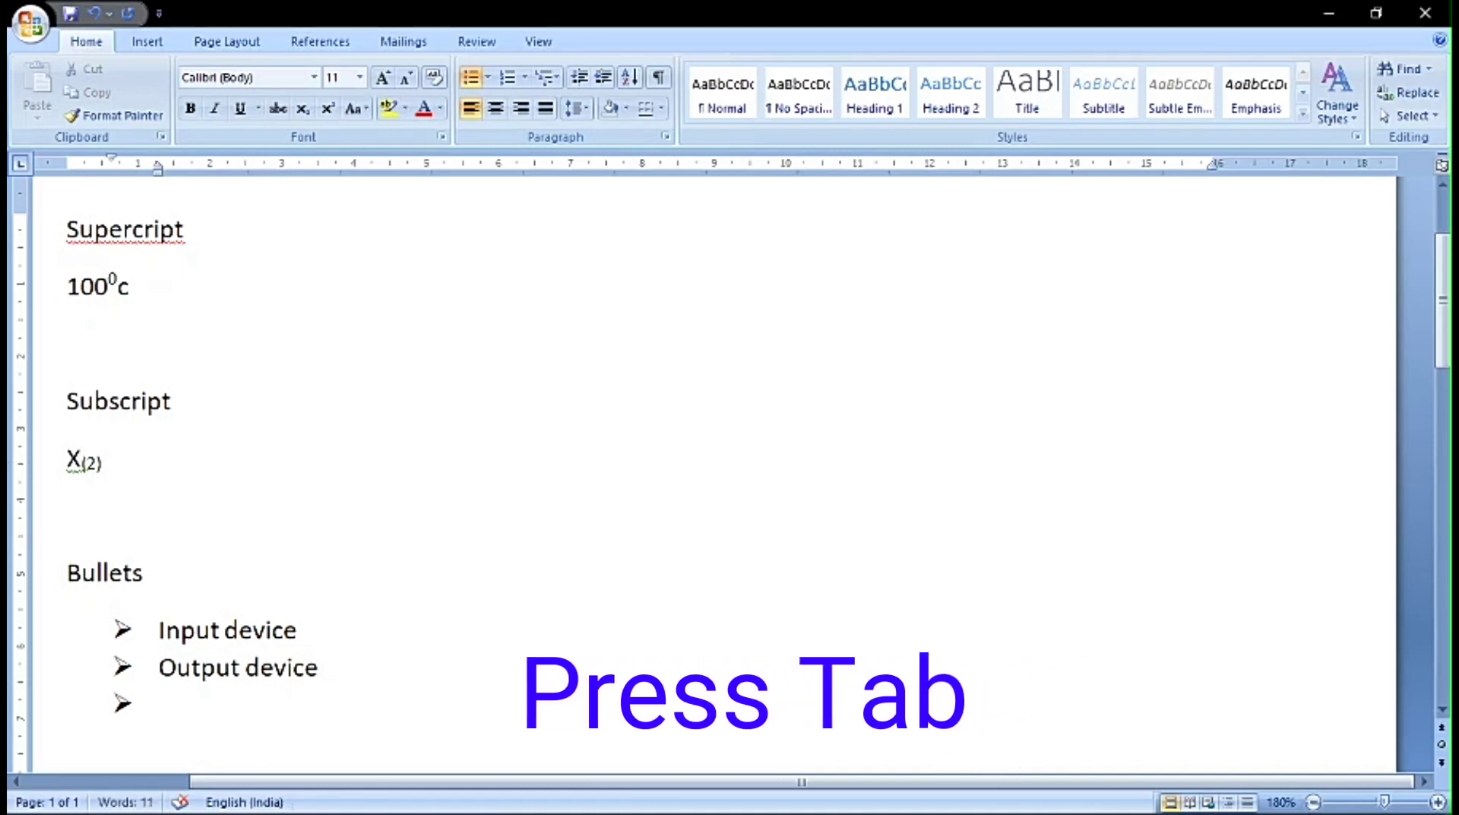
{"action": "key", "text": "Tab"}
{"action": "type", "text": "Monitor"}
{"action": "key", "text": "Return"}
{"action": "type", "text": "Printer"}
{"action": "key", "text": "Return"}
{"action": "type", "text": "S"}
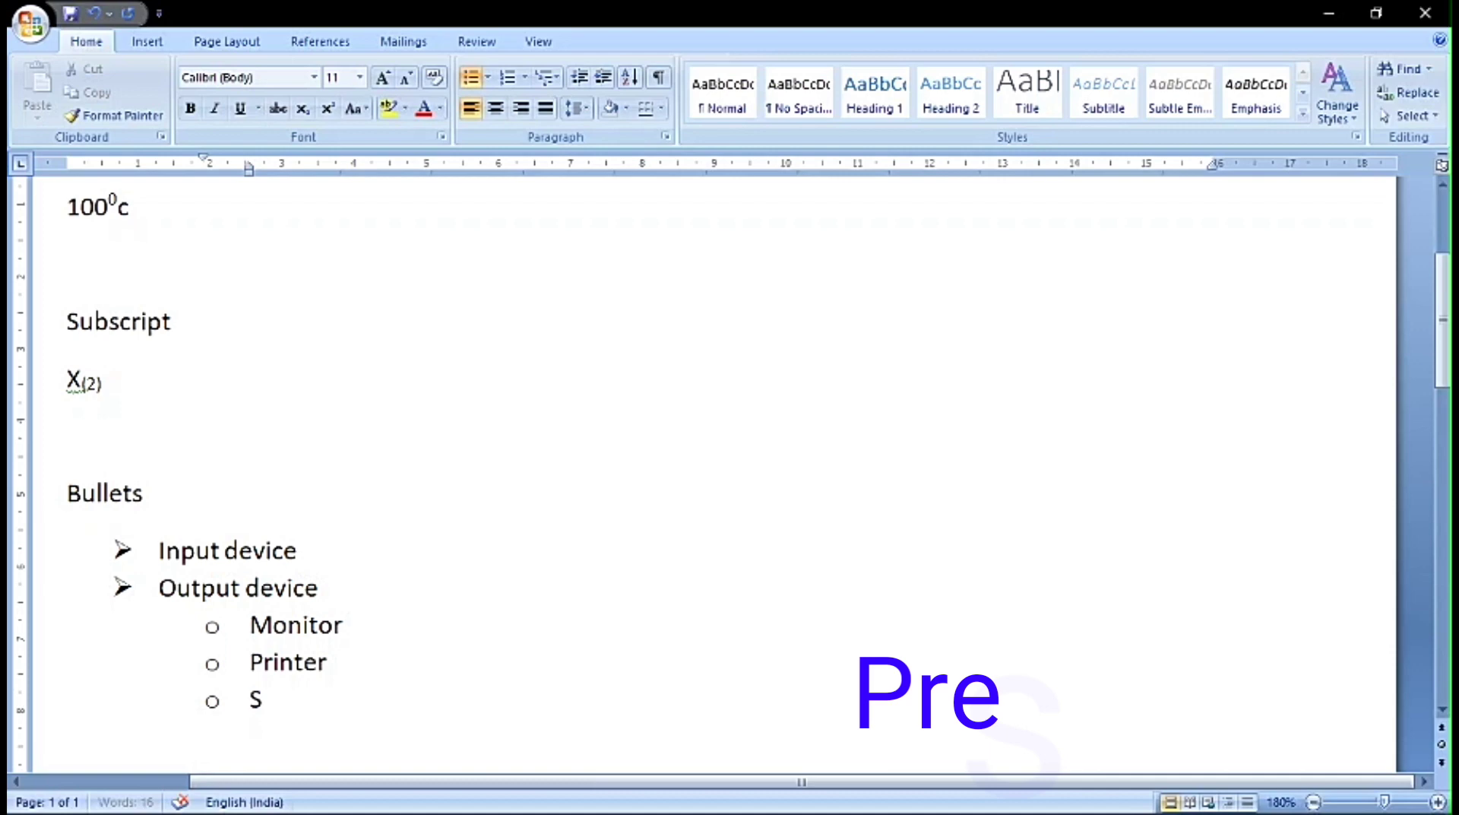
{"action": "type", "text": "peaker"}
{"action": "key", "text": "Return"}
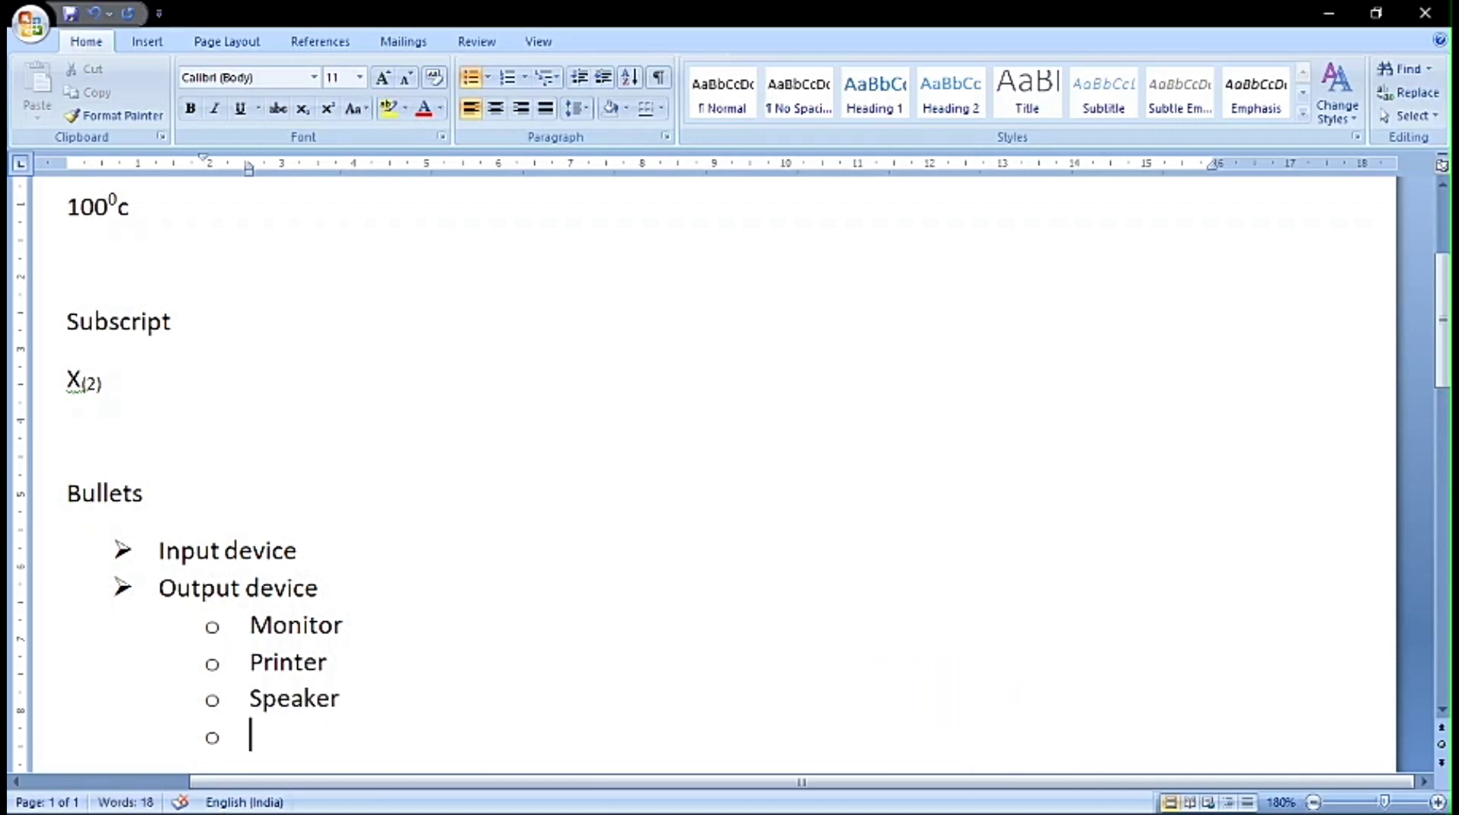
- Return to the first level, add Keyboard and end the list
{"action": "key", "text": "shift+Tab"}
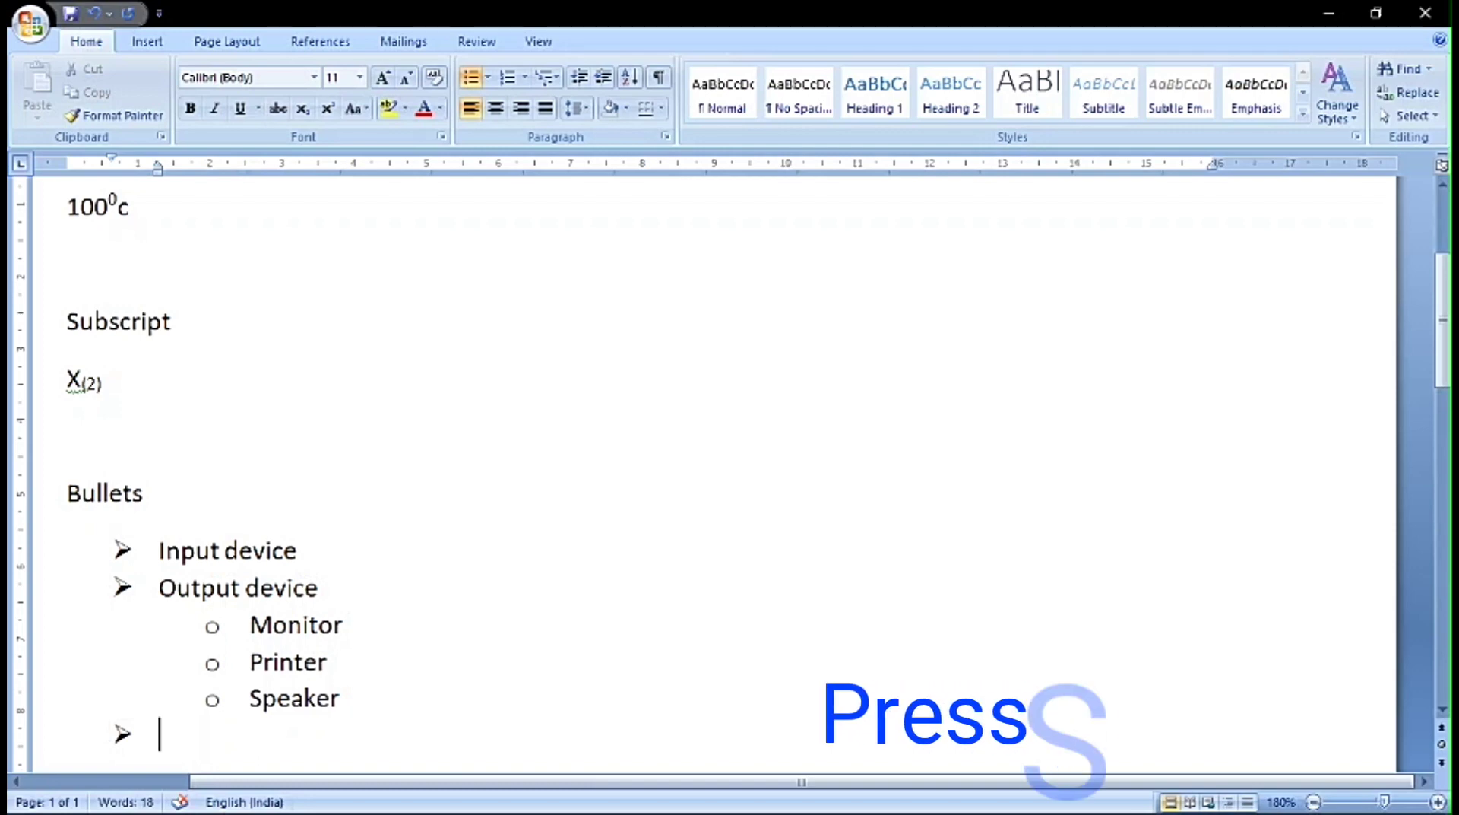
{"action": "type", "text": "Keyboard"}
{"action": "key", "text": "Return"}
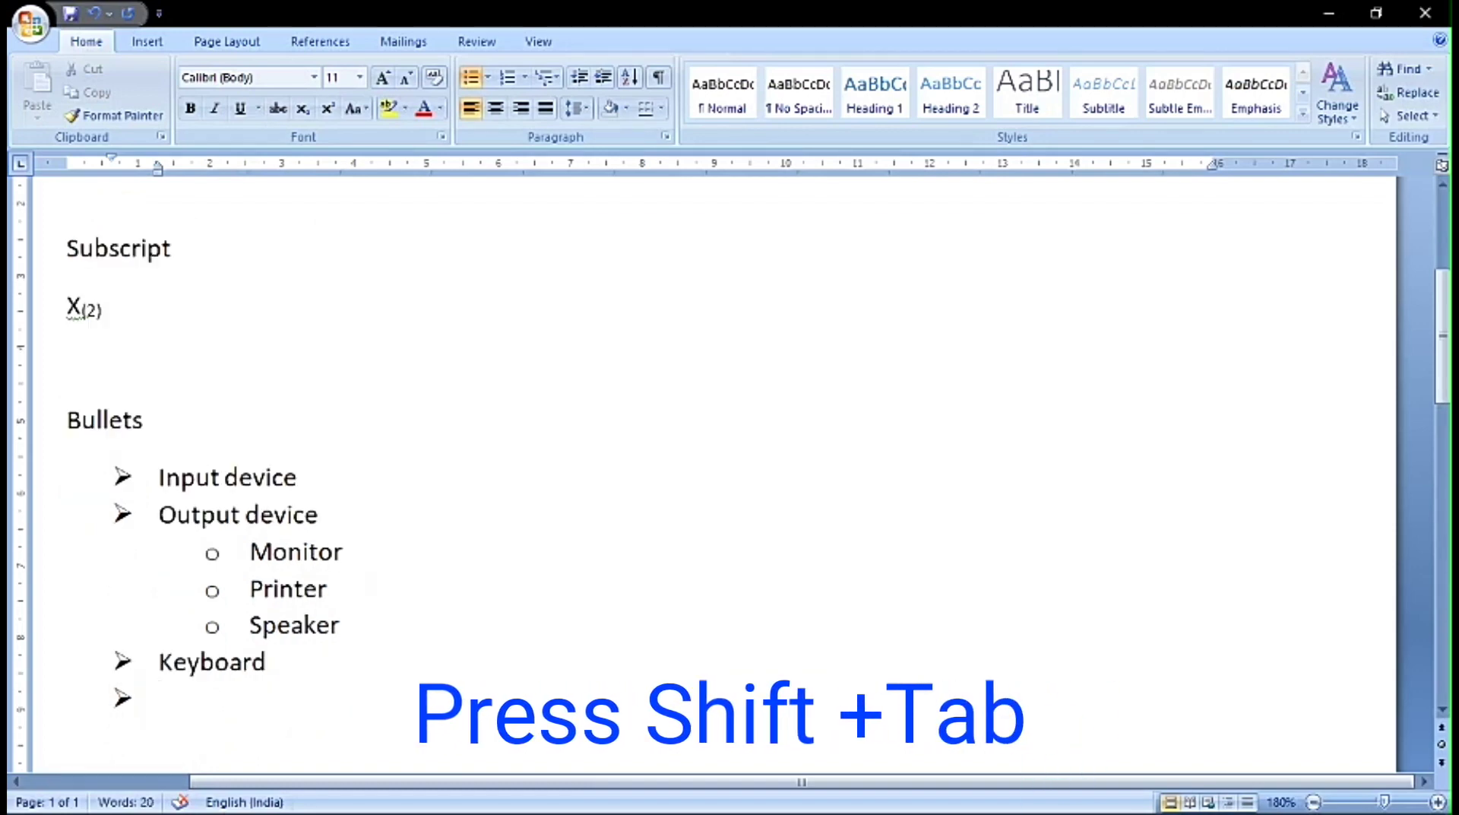
{"action": "key", "text": "Return"}
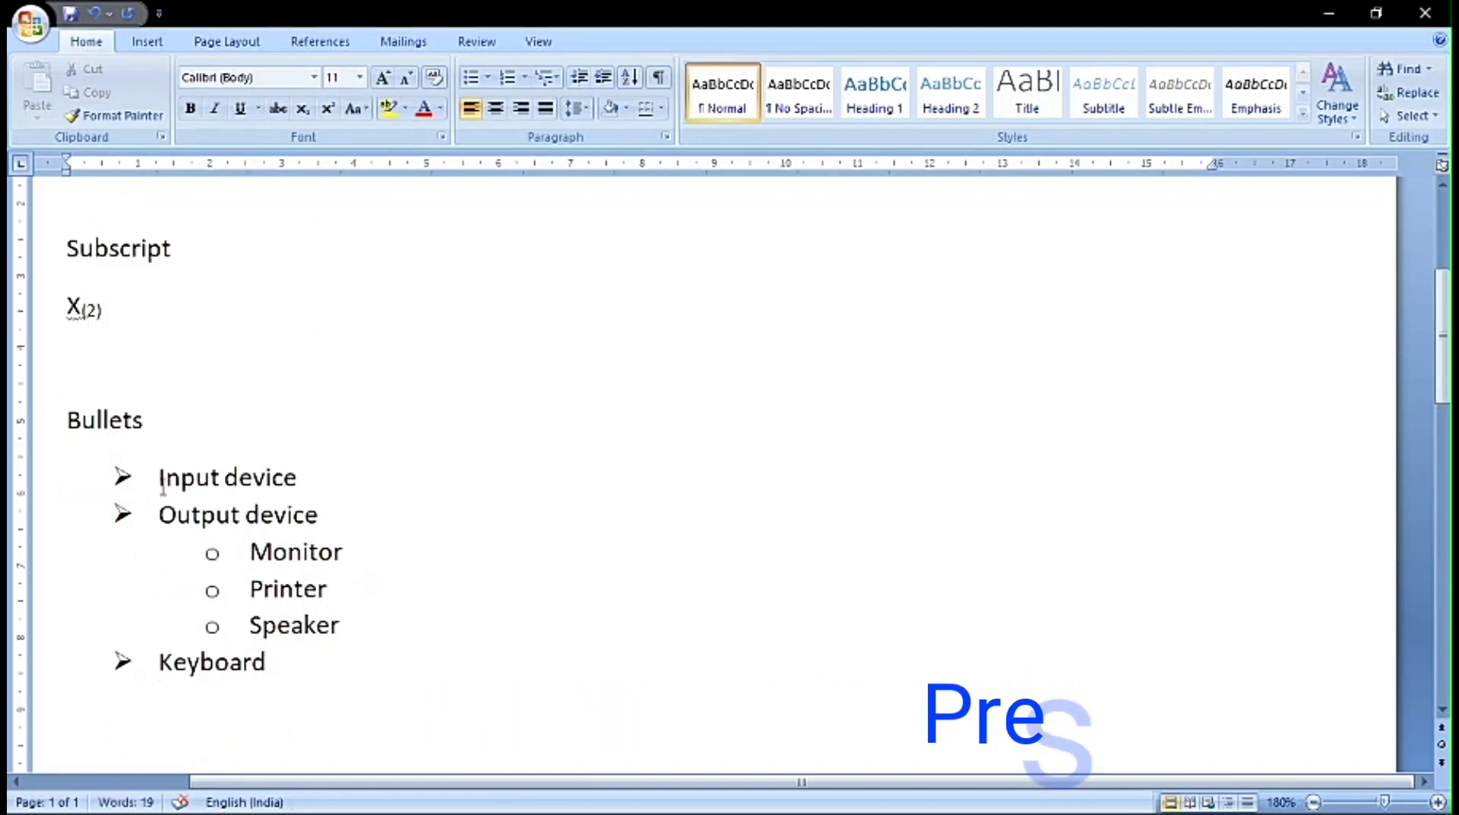
- Replace the list's arrow bullets with check-mark bullets from the Bullet Library
{"action": "left_click_drag", "start_coordinate": [162, 487], "coordinate": [272, 677]}
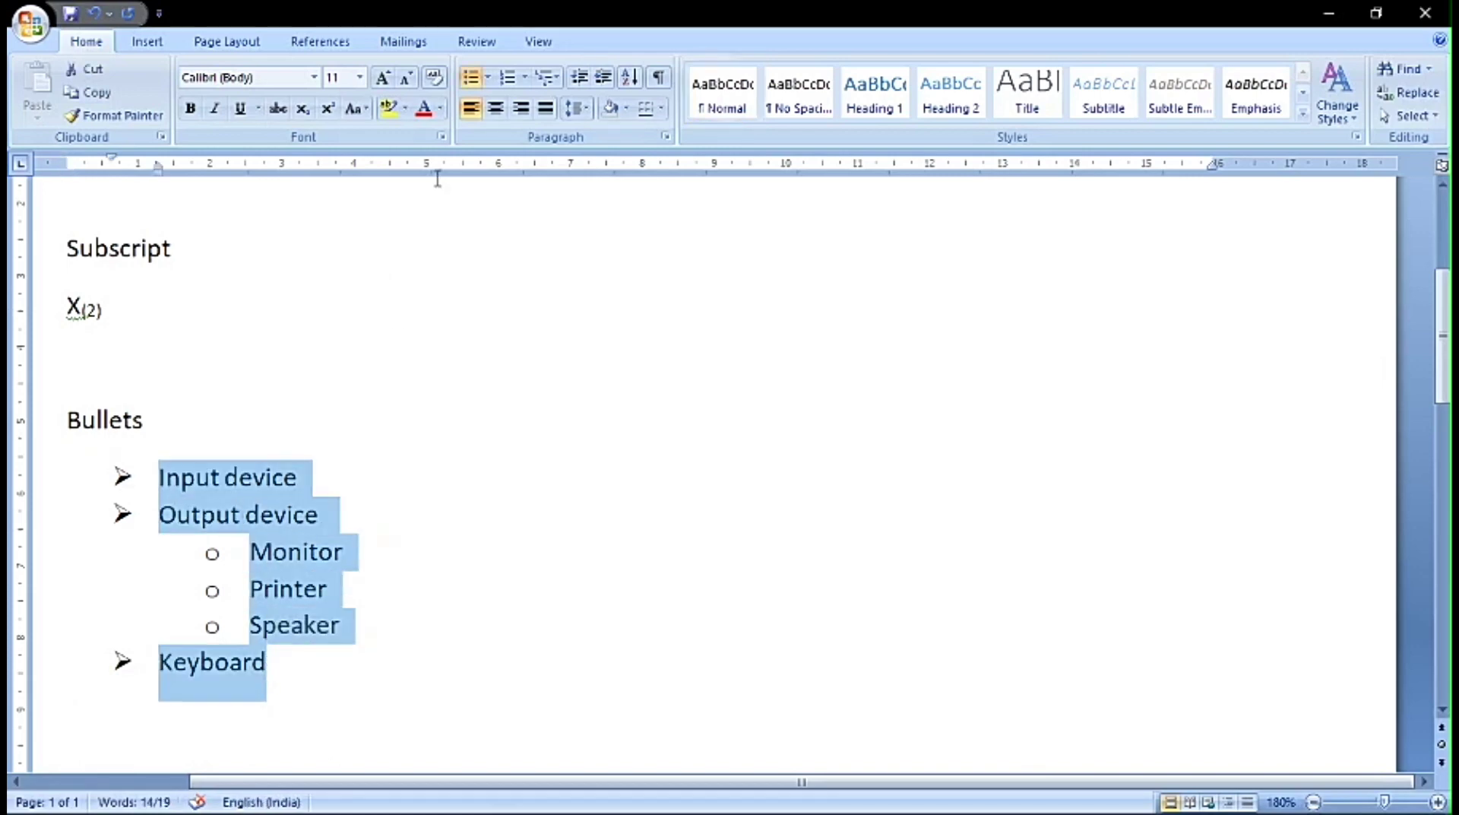
{"action": "left_click", "coordinate": [488, 78]}
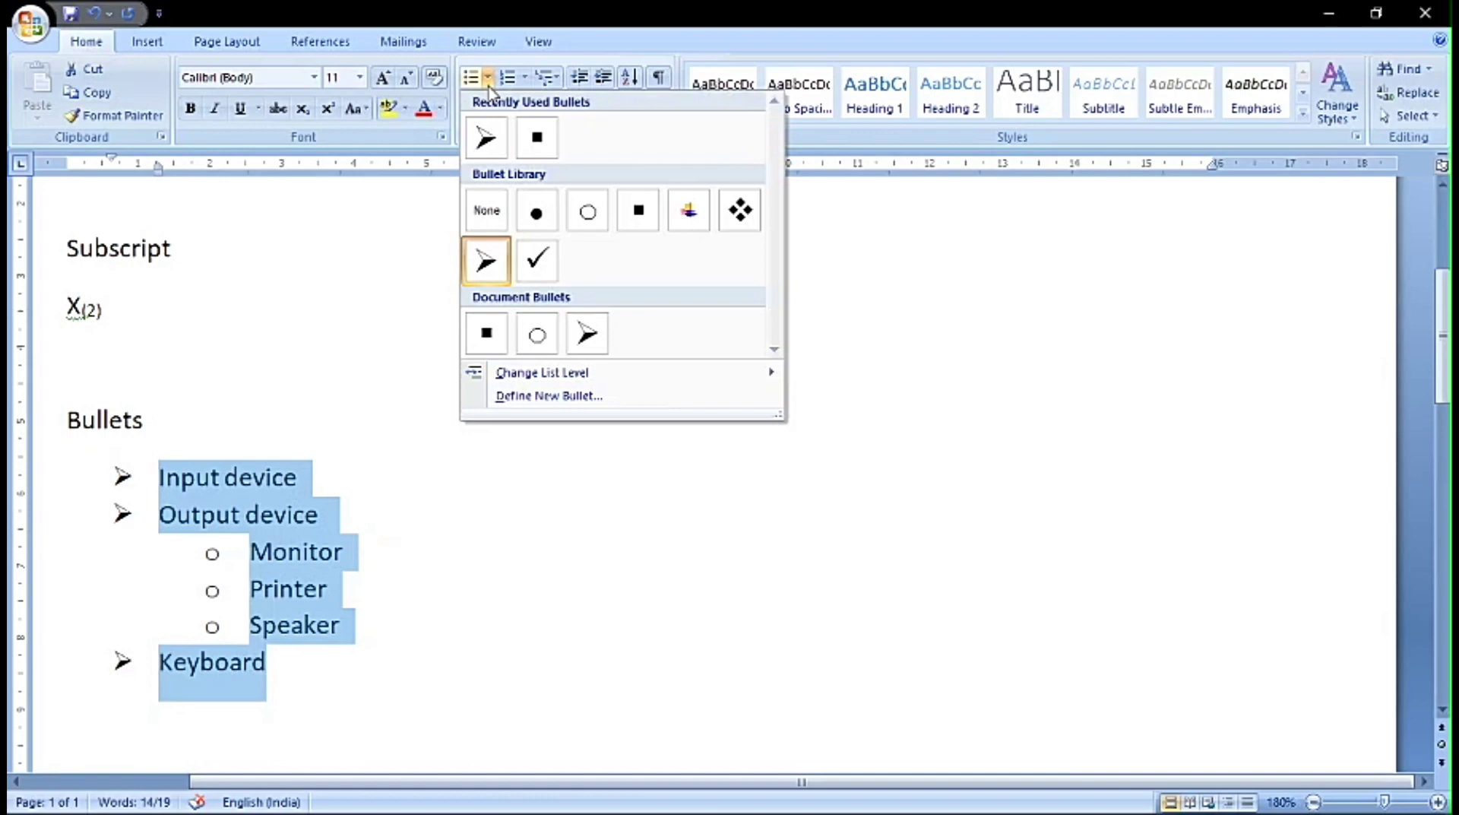
{"action": "left_click", "coordinate": [536, 264]}
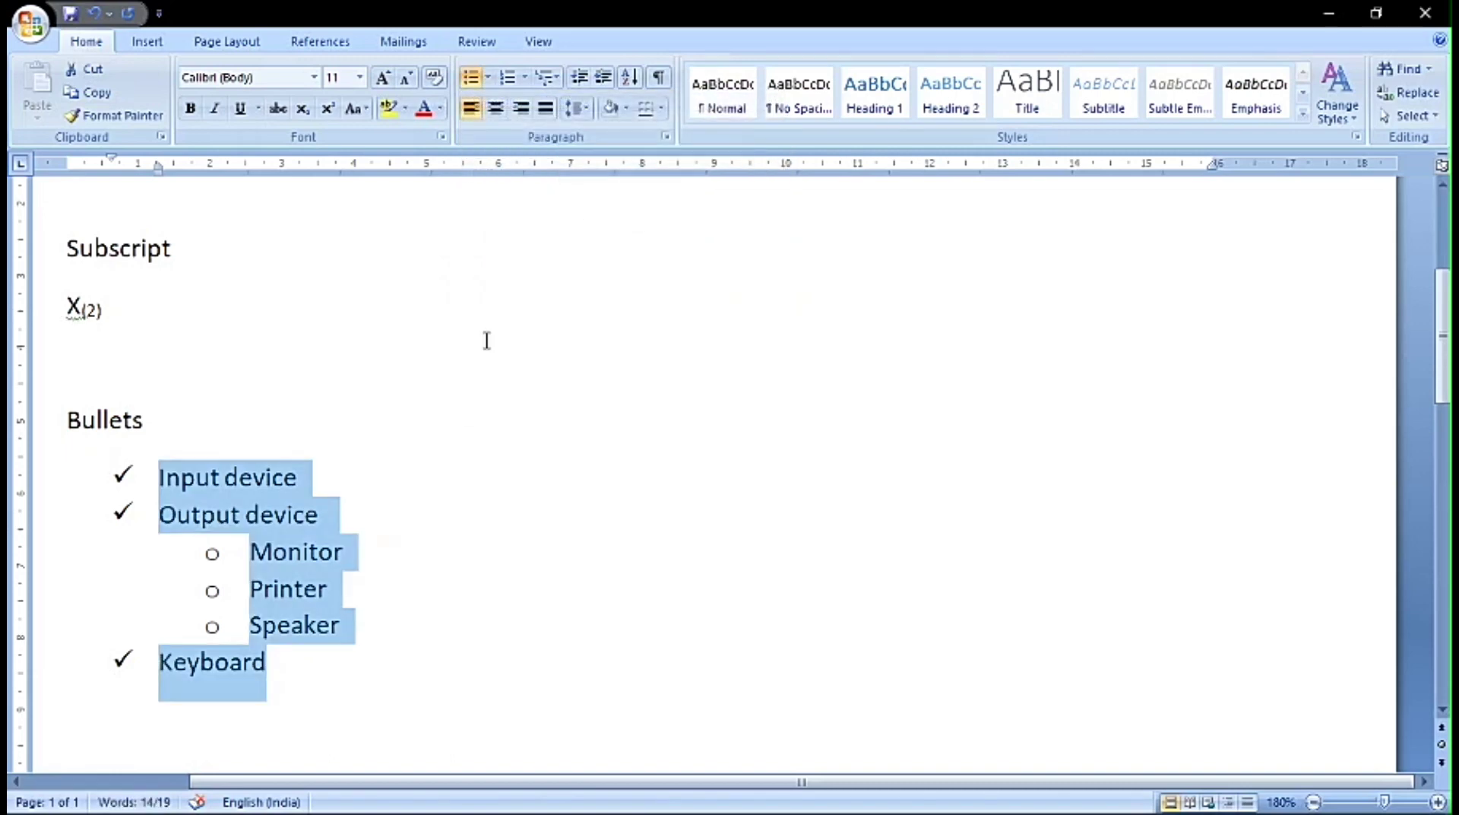
{"action": "left_click", "coordinate": [205, 698]}
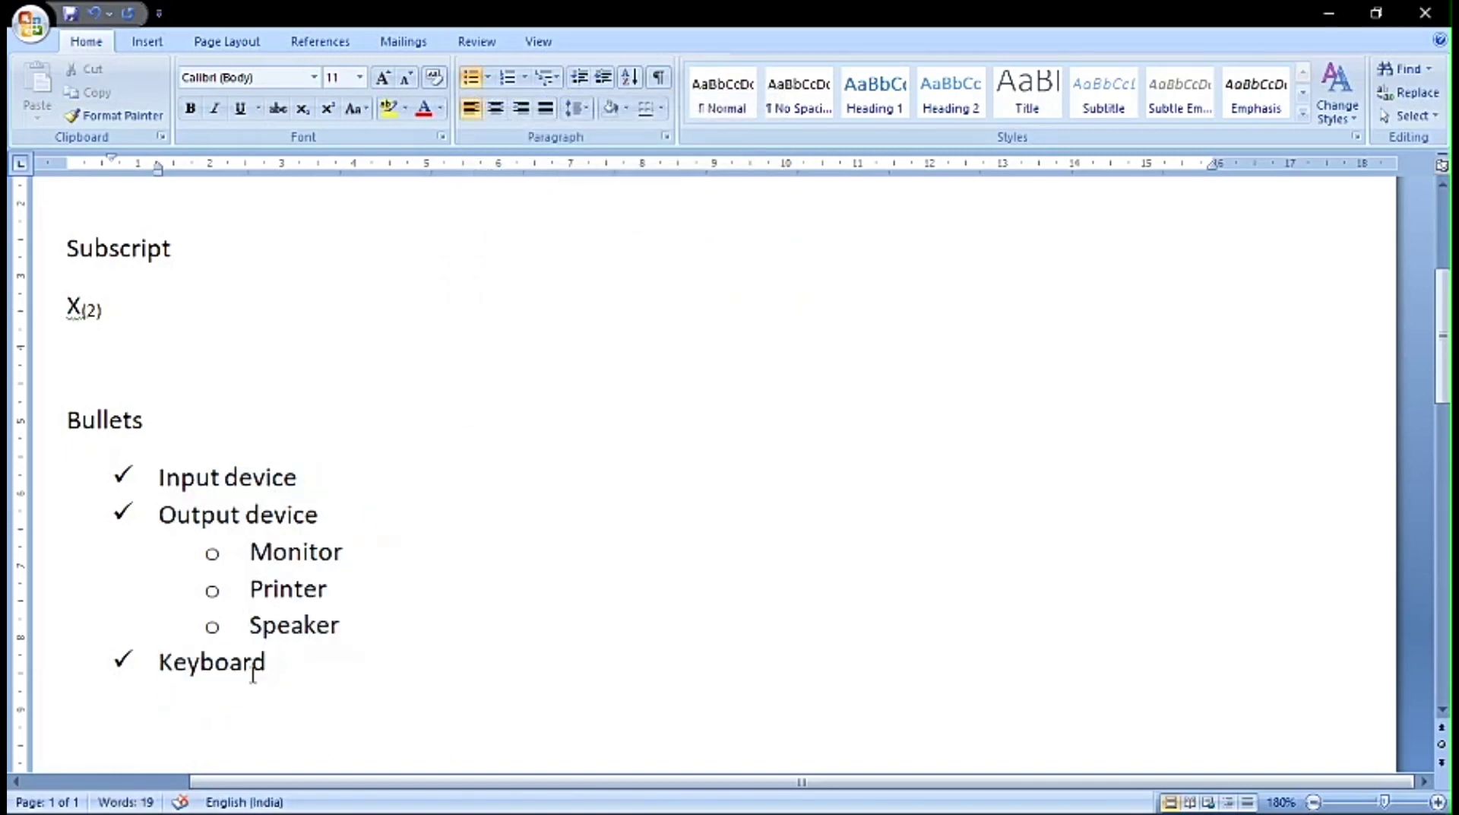
- End the bullet list and add a Numbering heading with the line 'Various parts of body'
{"action": "key", "text": "Return"}
{"action": "key", "text": "Return"}
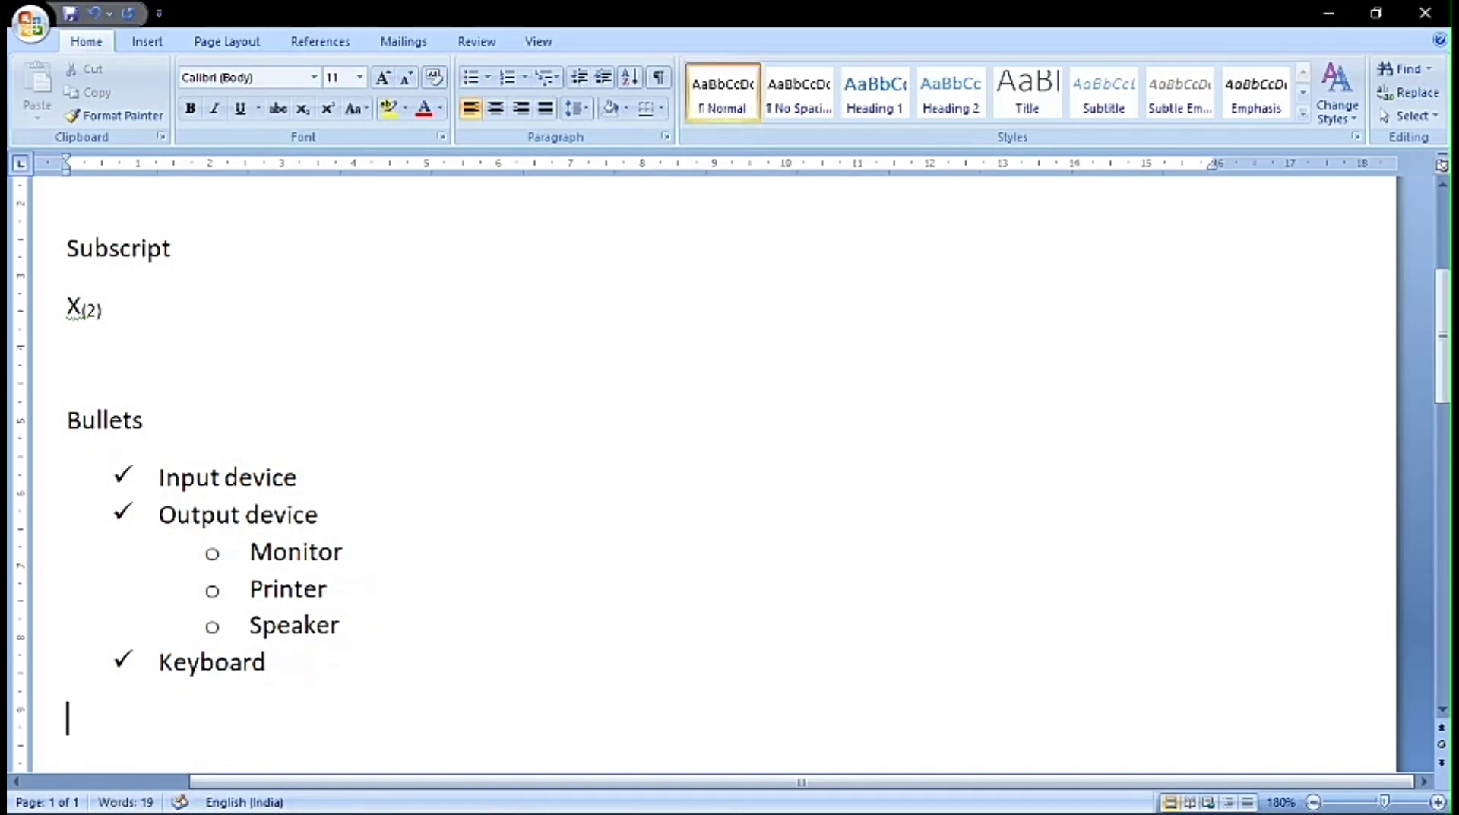
{"action": "key", "text": "Return"}
{"action": "type", "text": "Numbering"}
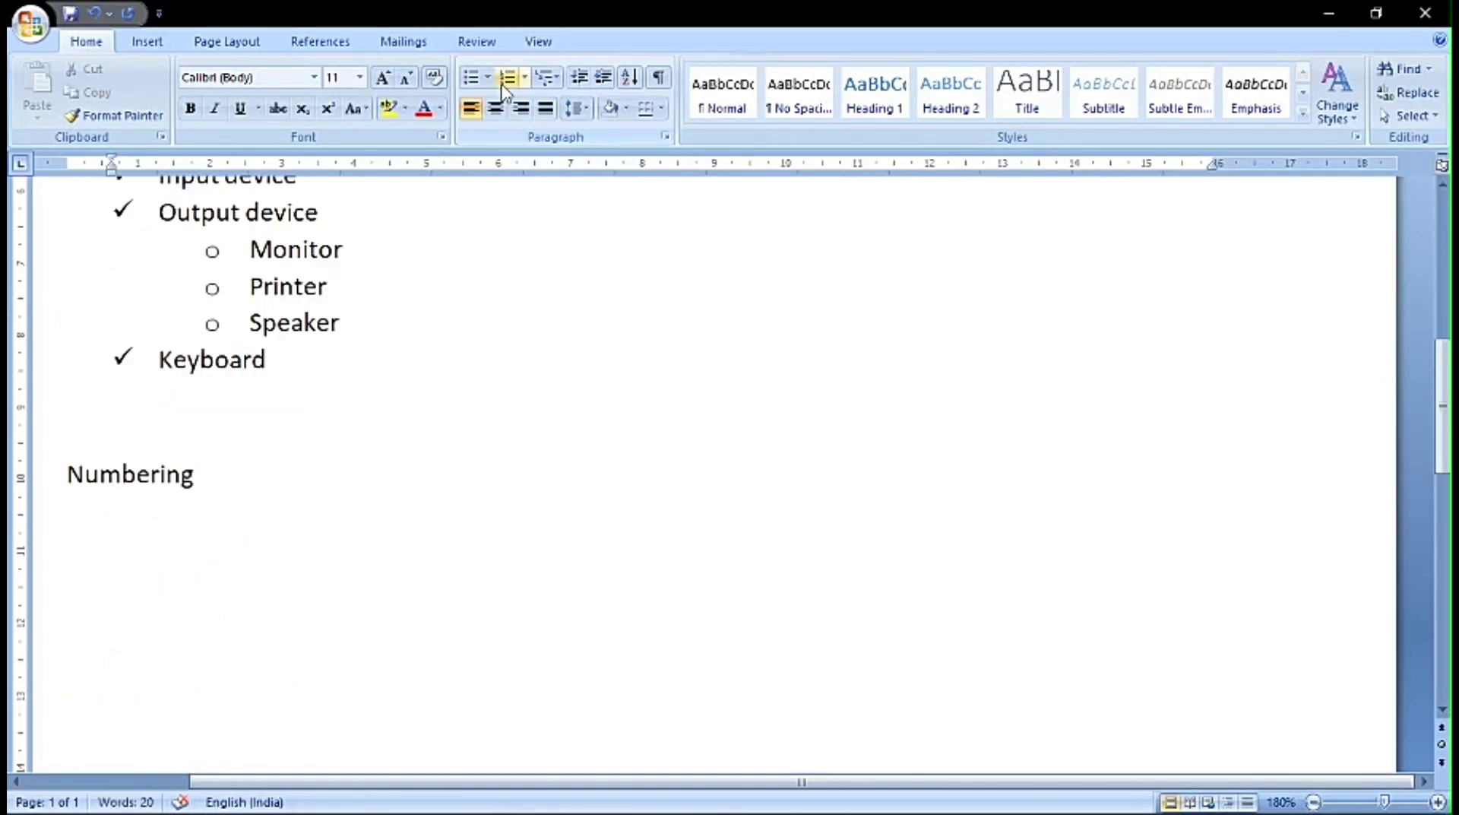
{"action": "key", "text": "Return"}
{"action": "type", "text": "Var"}
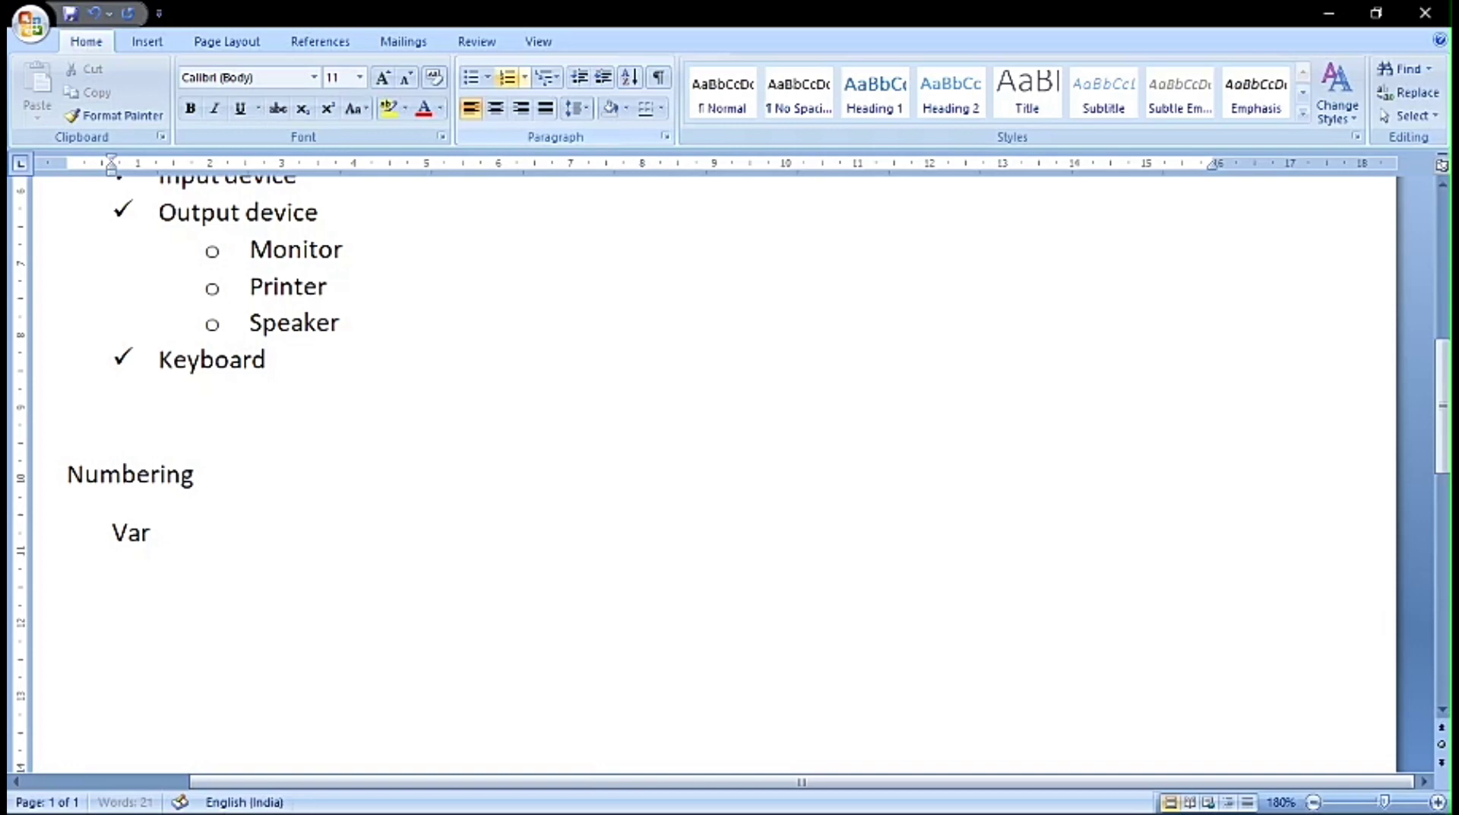
{"action": "type", "text": "ious parts of body"}
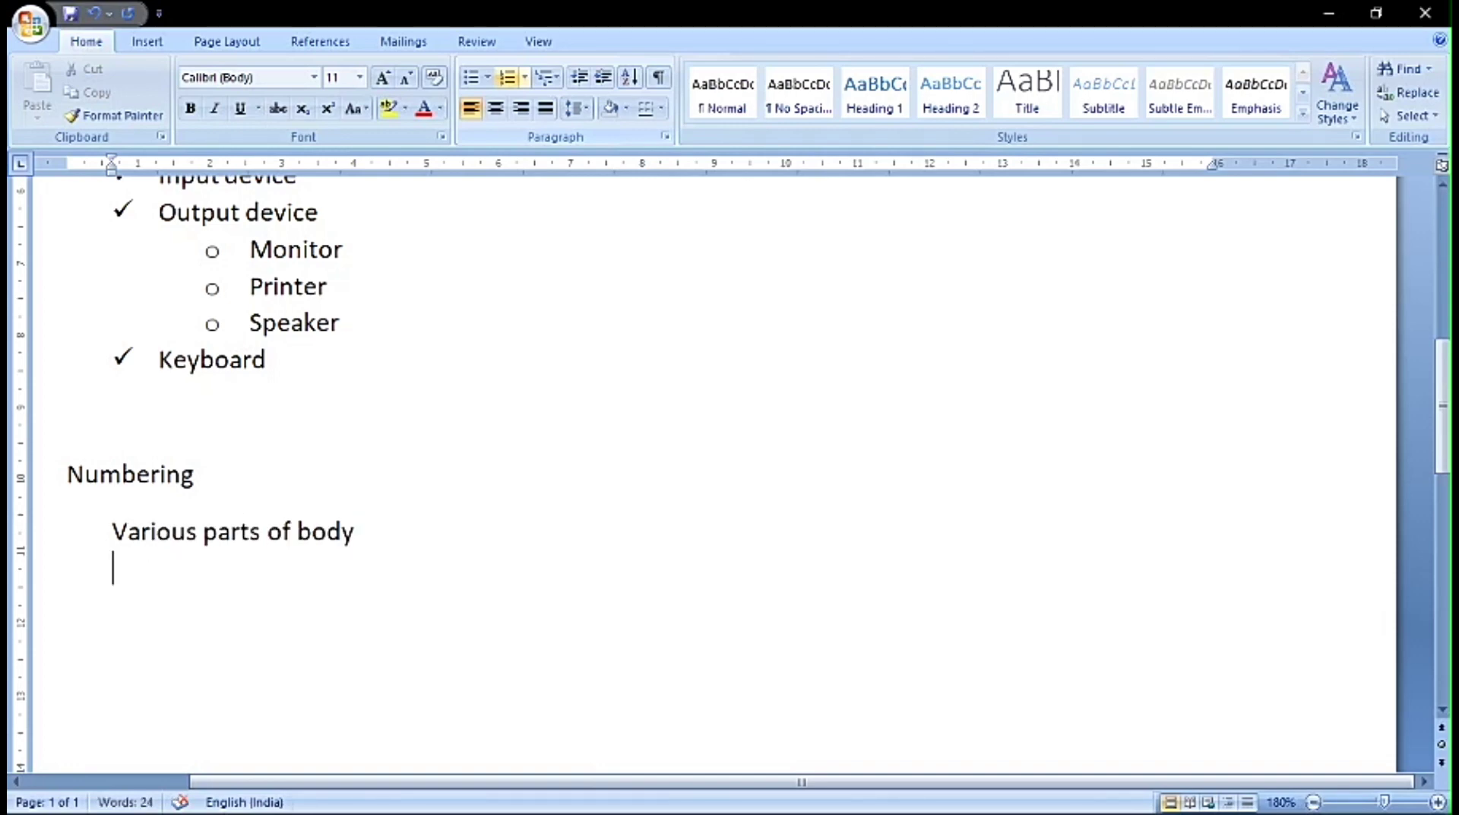
- Start a lettered list with a) Head, b) Neck and c) Hand
{"action": "left_click", "coordinate": [507, 80]}
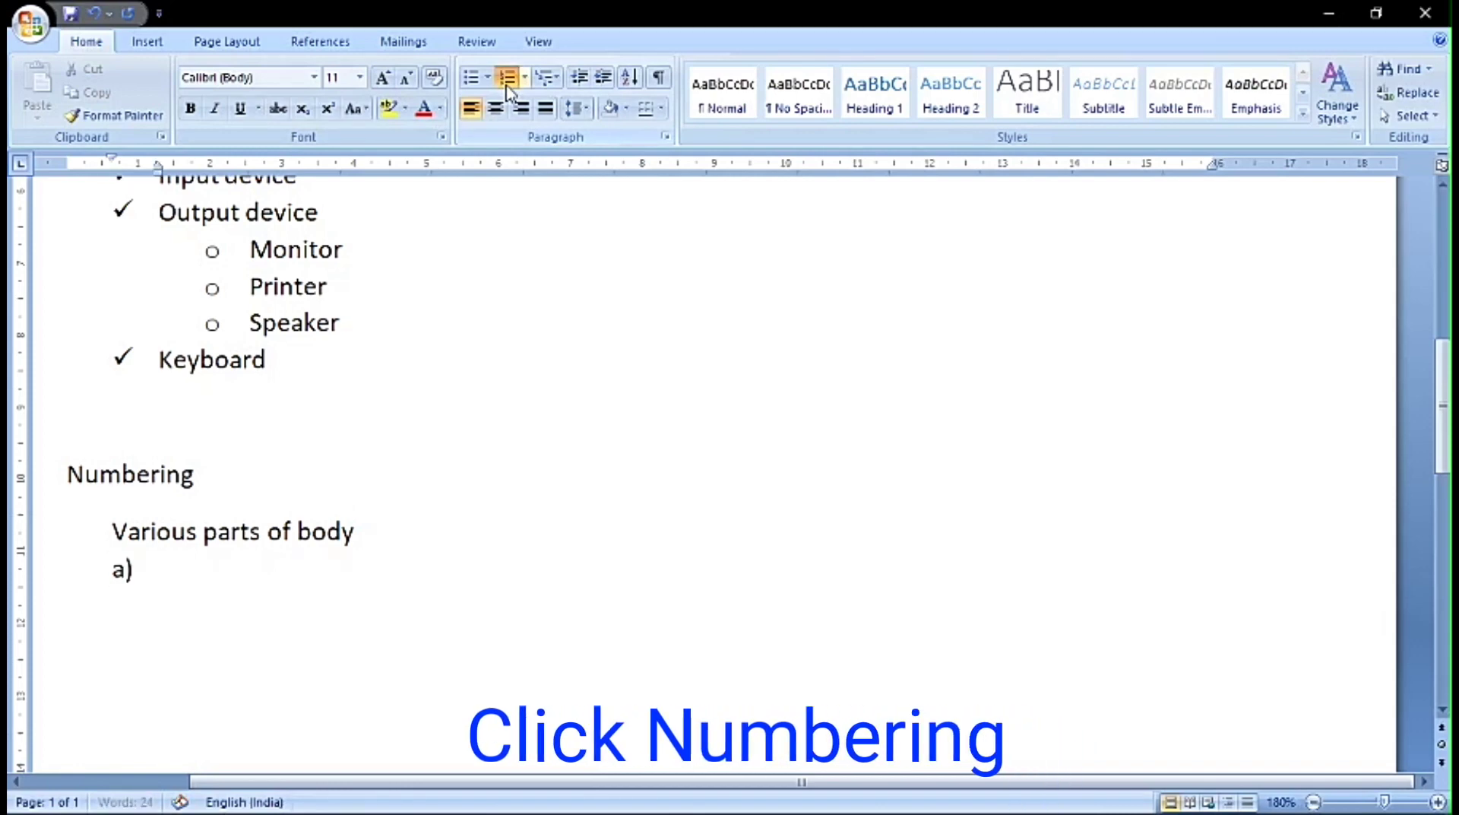
{"action": "type", "text": "Head"}
{"action": "key", "text": "Return"}
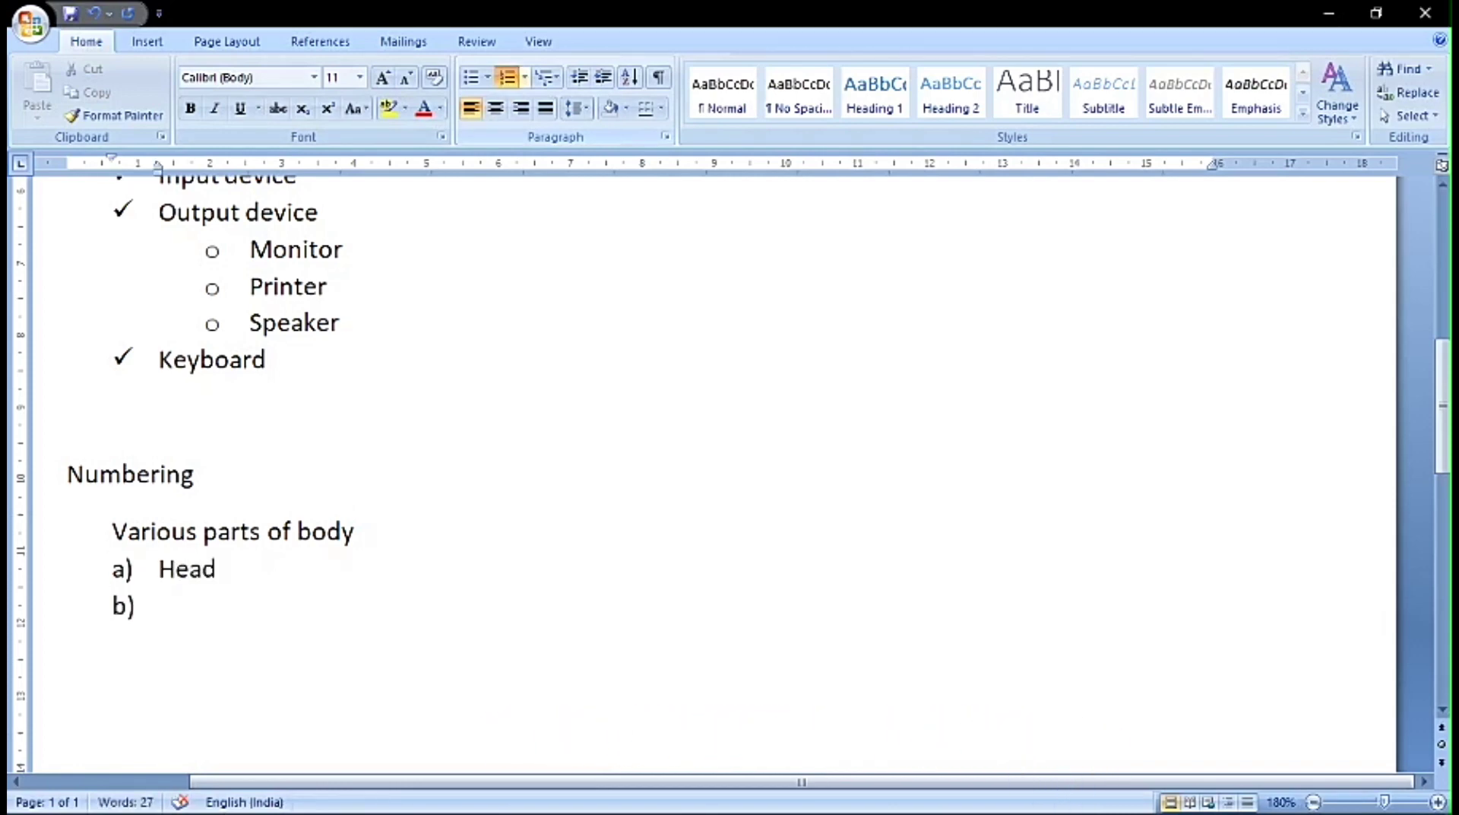
{"action": "type", "text": "Neck"}
{"action": "key", "text": "Return"}
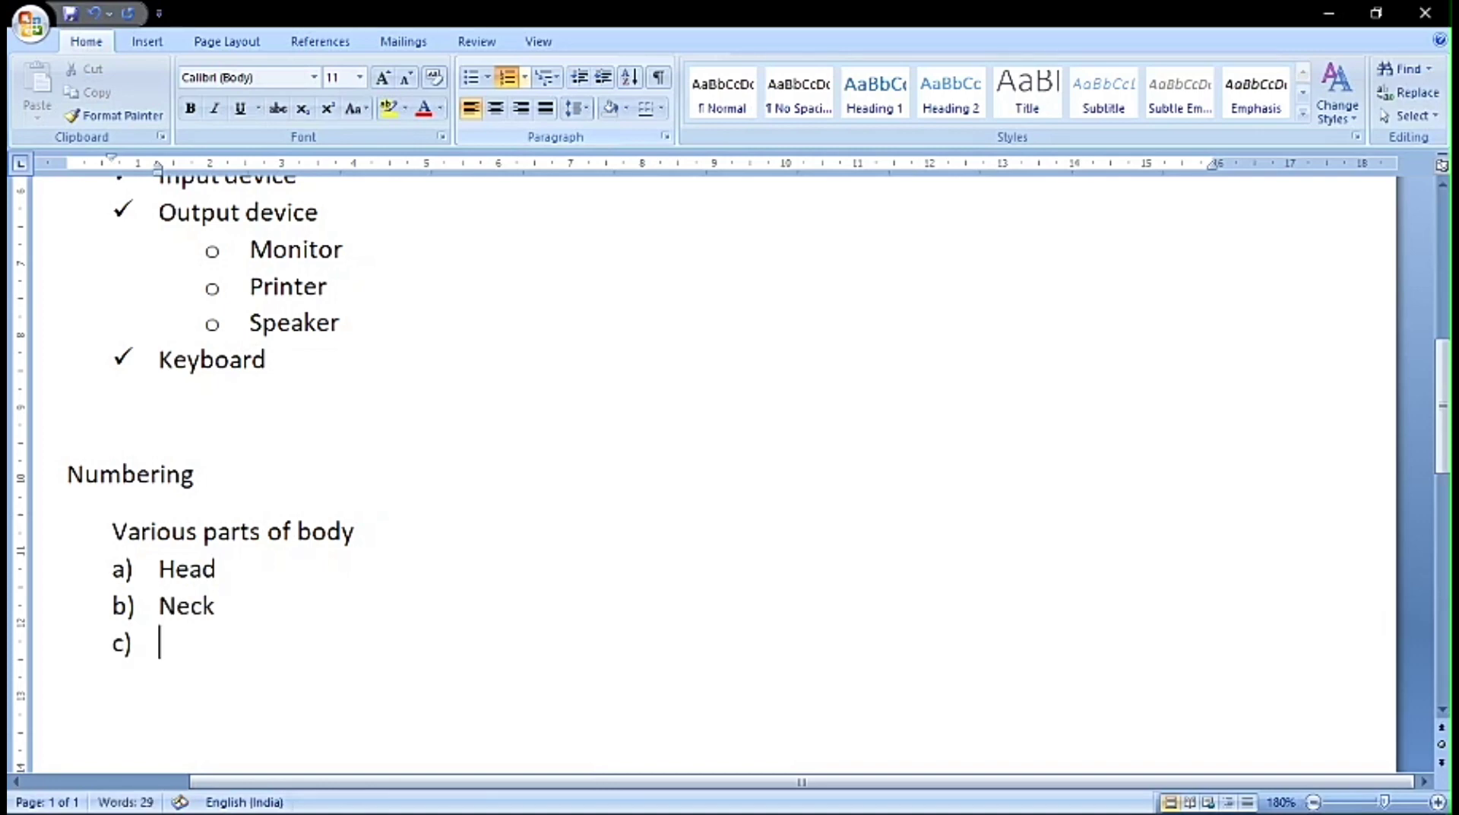
{"action": "type", "text": "Hand"}
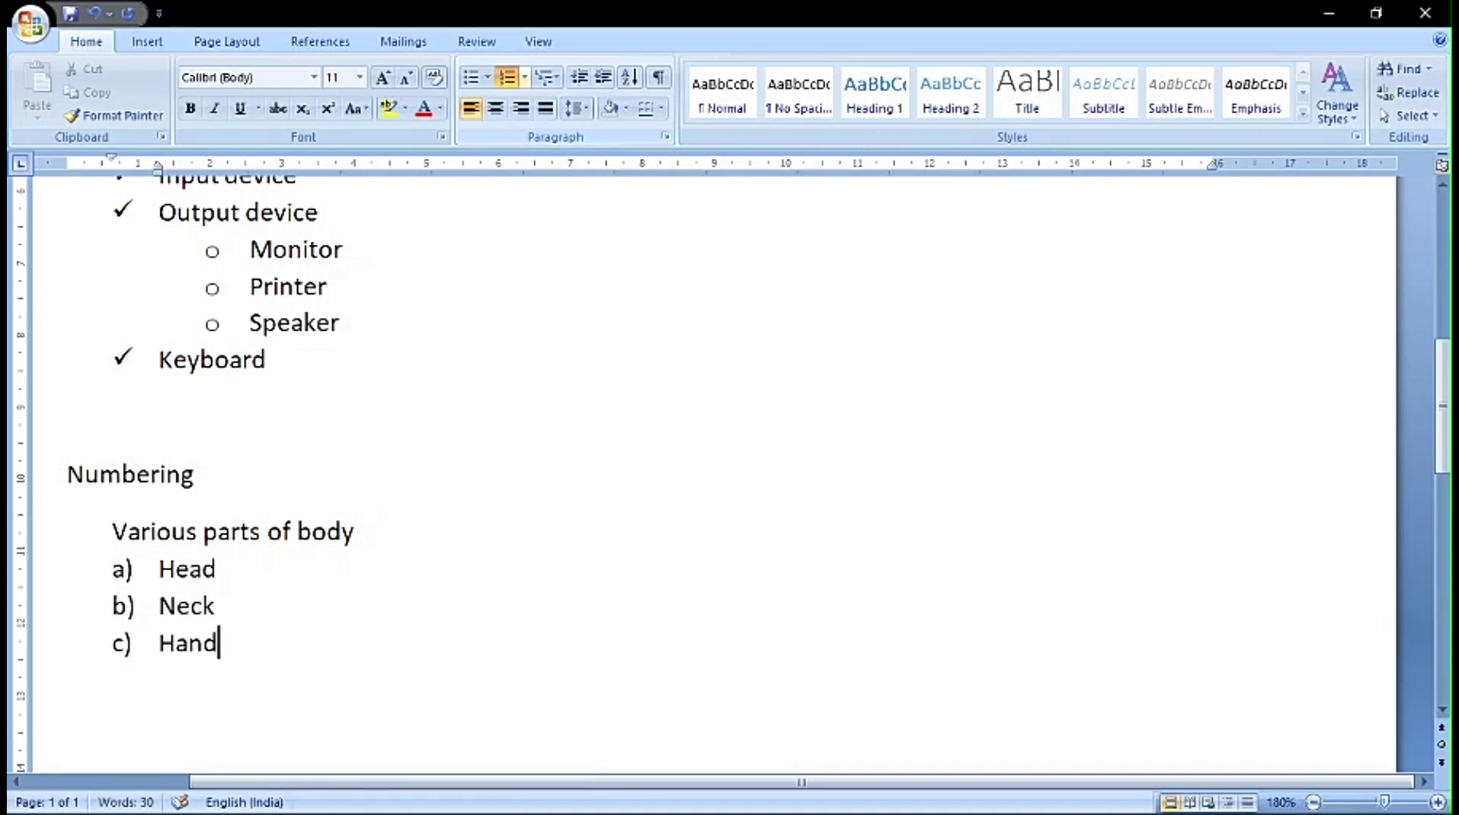
{"action": "key", "text": "Return"}
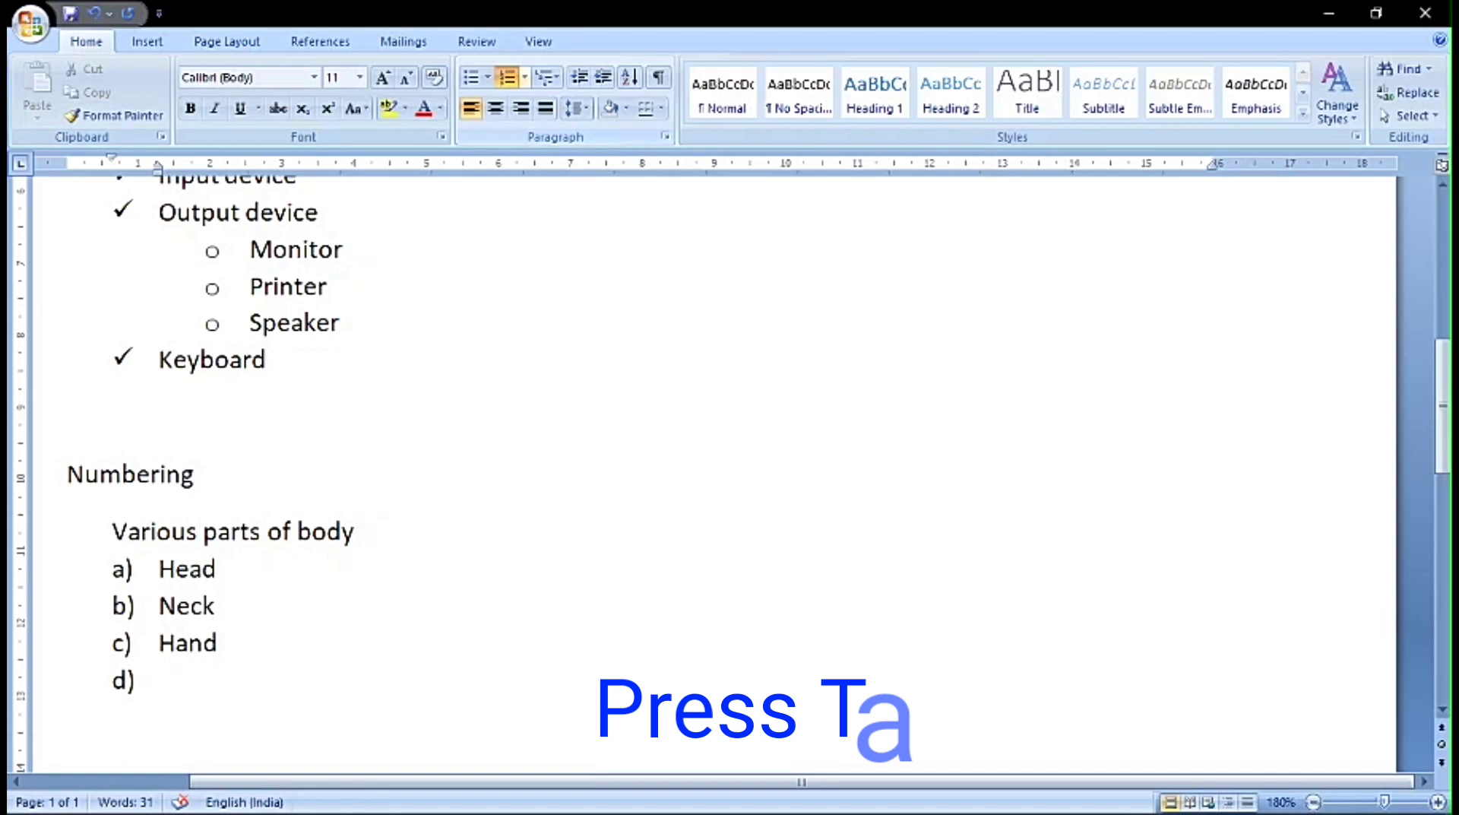
- Add nested sub-items i) Fingers, ii) Forearm and iii) Upperarm under Hand
{"action": "key", "text": "Tab"}
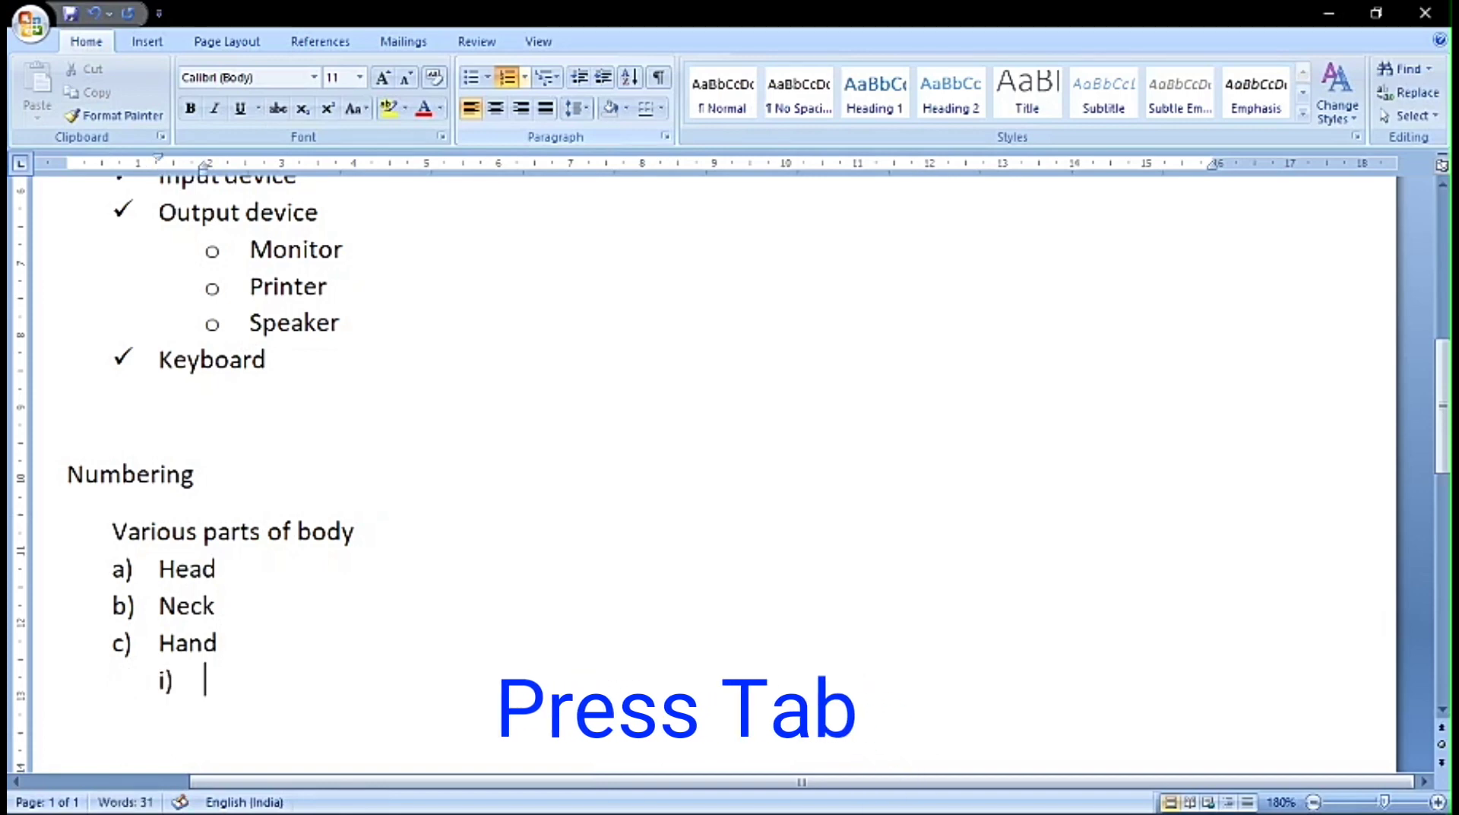
{"action": "type", "text": "Fingers"}
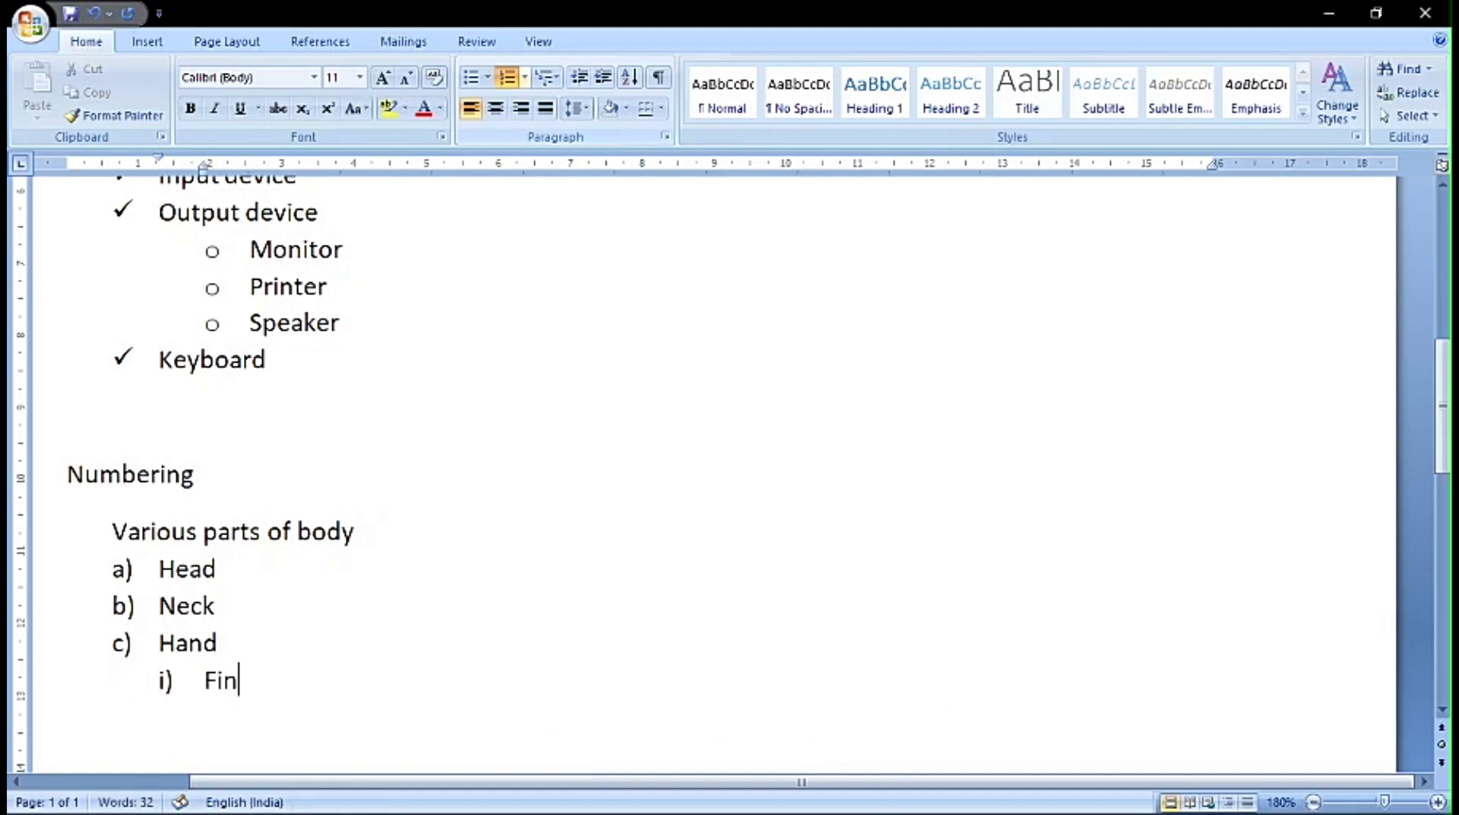
{"action": "key", "text": "Return"}
{"action": "type", "text": "foream"}
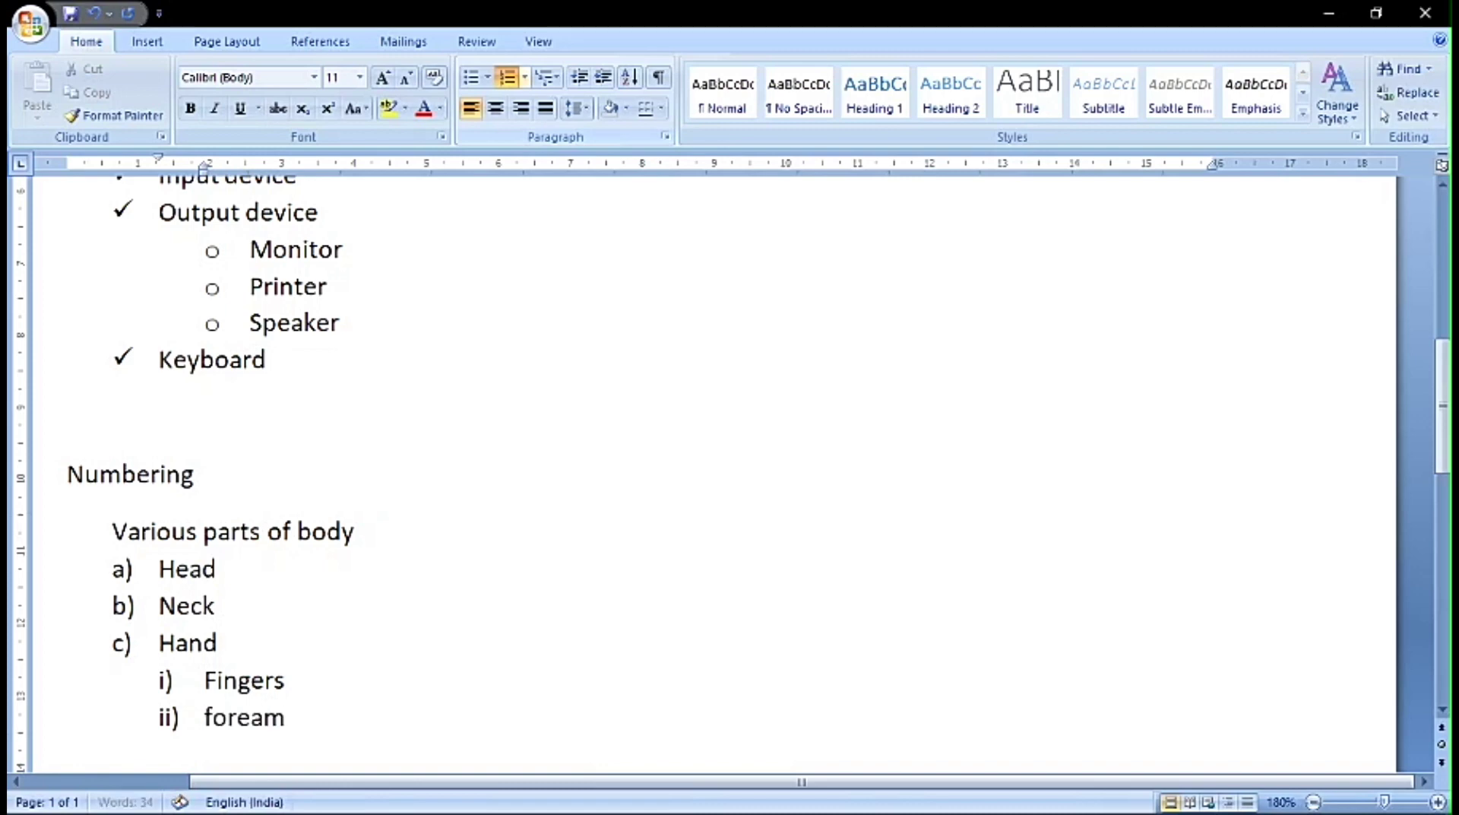
{"action": "key", "text": "BackSpace"}
{"action": "type", "text": "rm"}
{"action": "key", "text": "Return"}
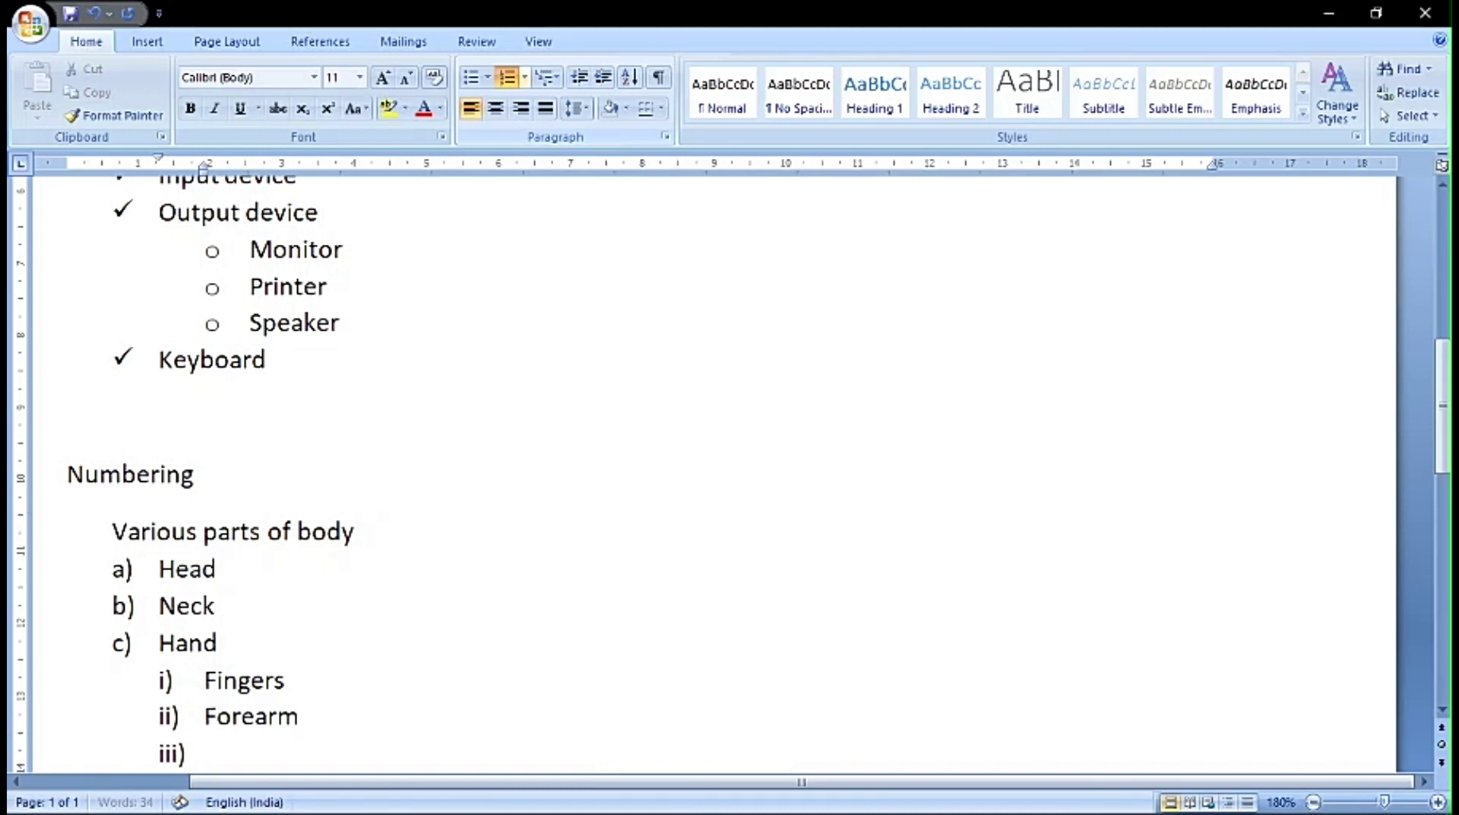
{"action": "type", "text": "upperarm"}
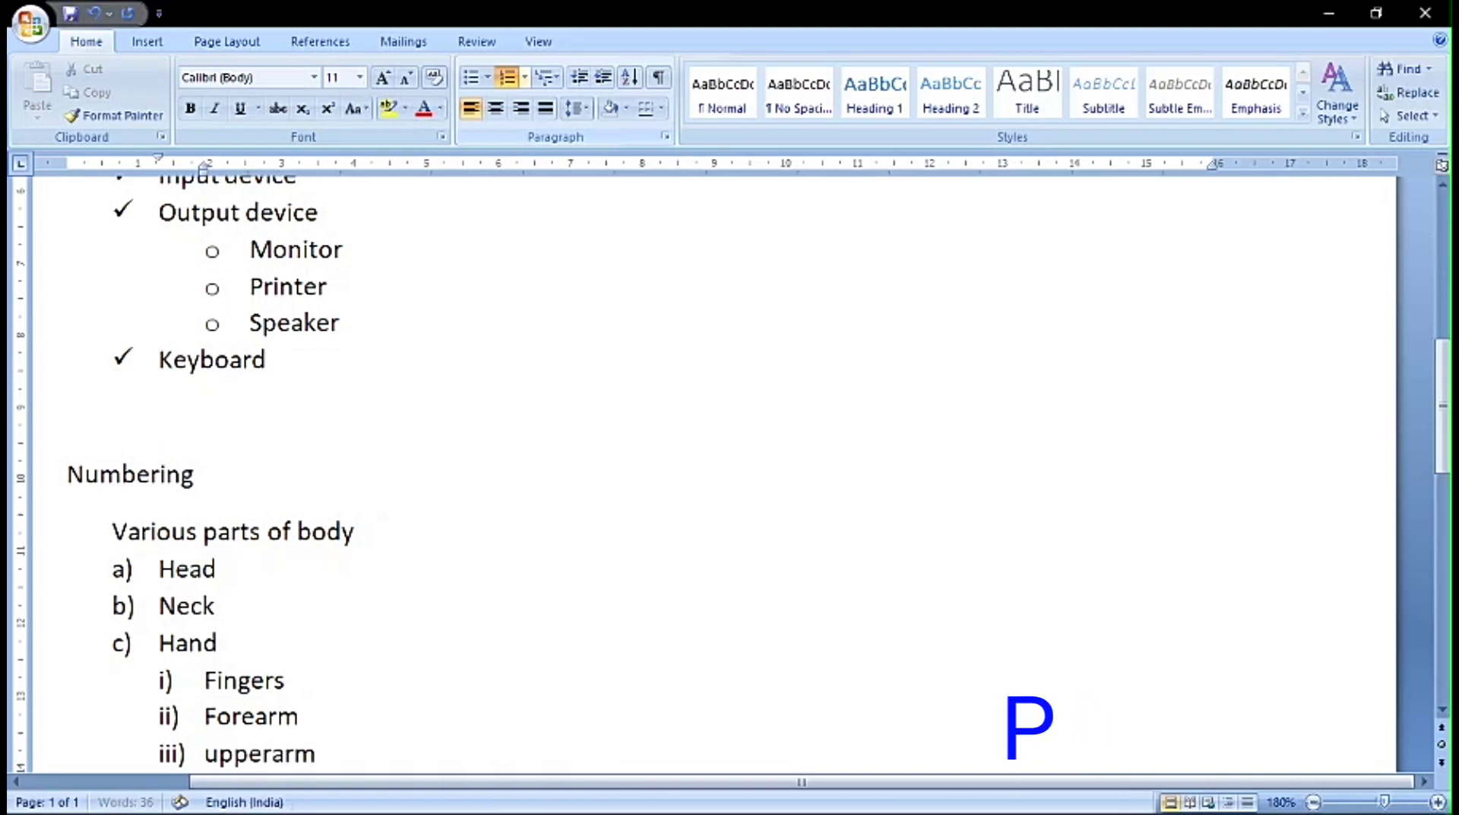
{"action": "key", "text": "Return"}
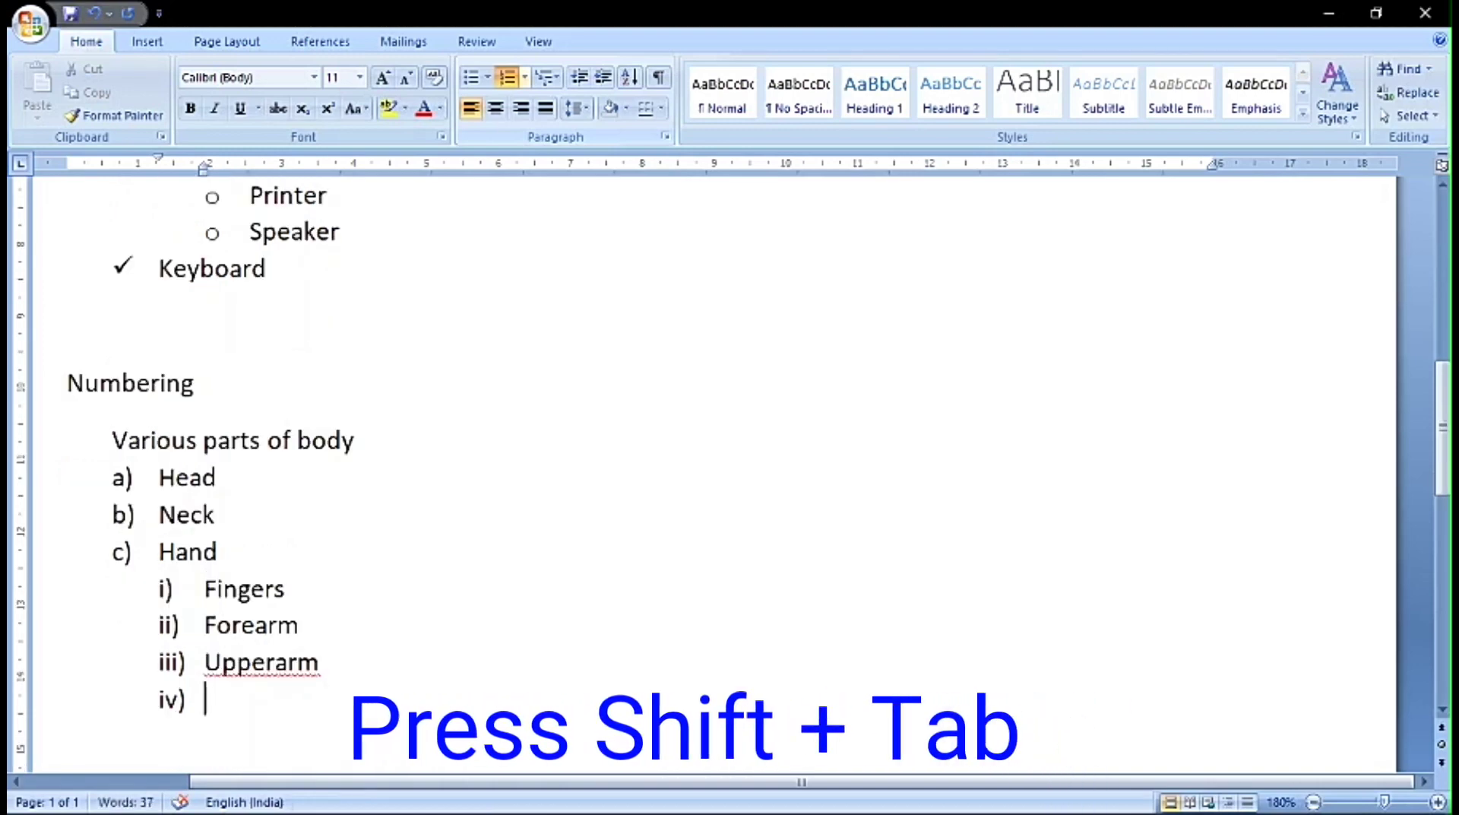
- Promote back to the top level, add d) Legs and end the list
{"action": "key", "text": "shift+Tab"}
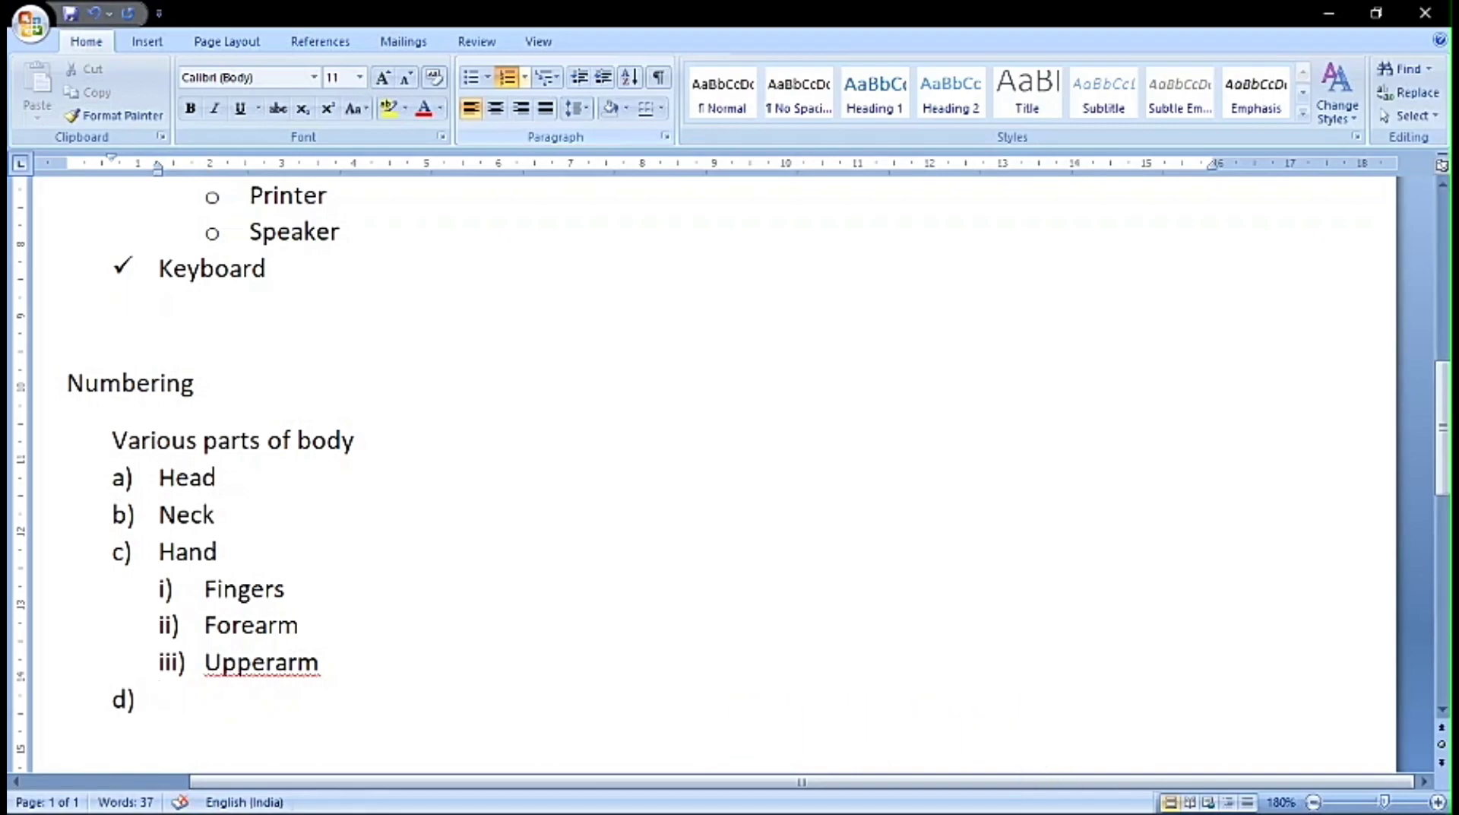
{"action": "type", "text": "Legs"}
{"action": "key", "text": "Return"}
{"action": "key", "text": "Return"}
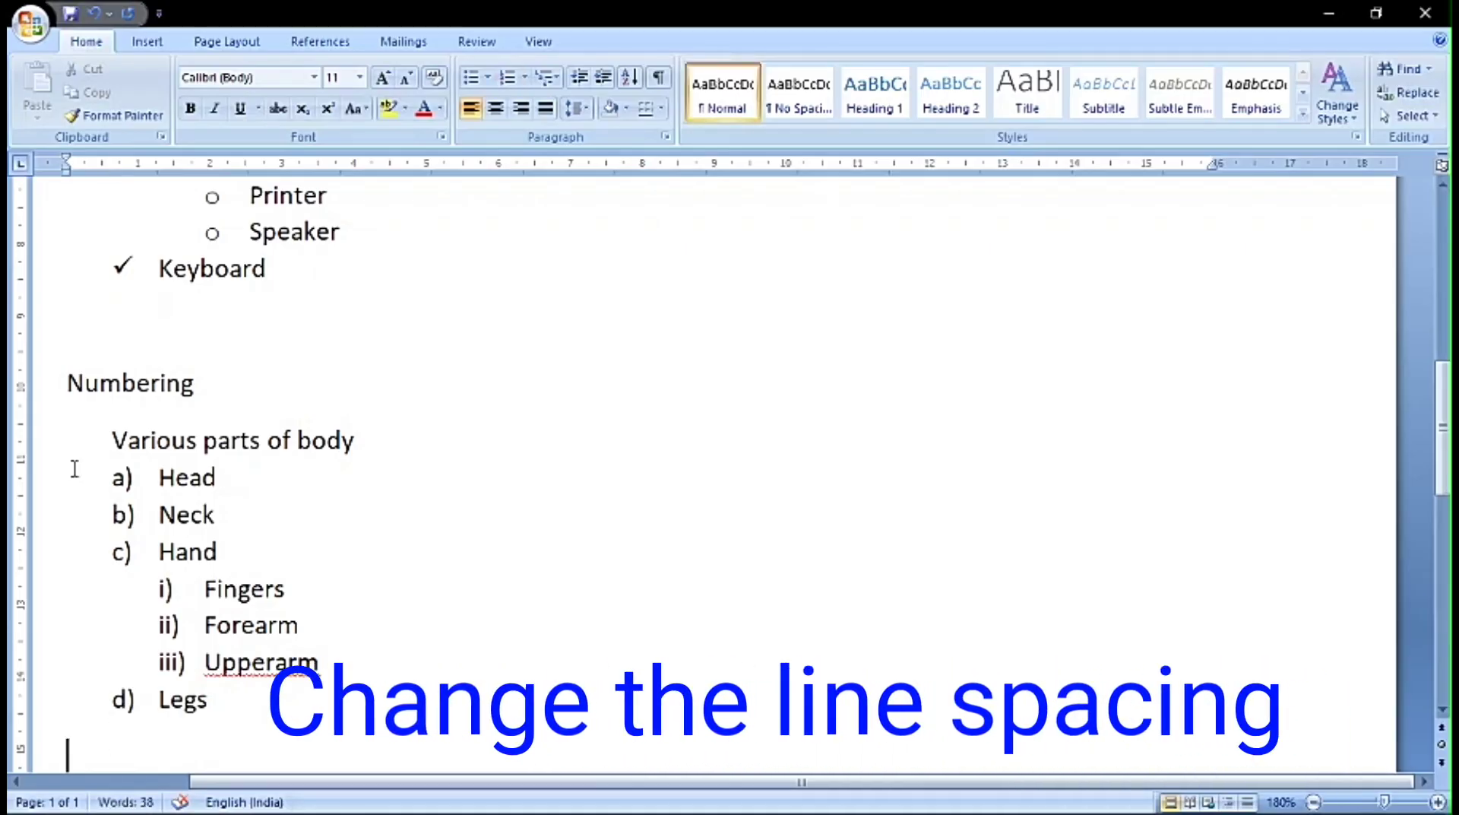
- Reduce the line spacing of the whole a)–d) body-parts list
{"action": "left_click_drag", "start_coordinate": [81, 447], "coordinate": [238, 703]}
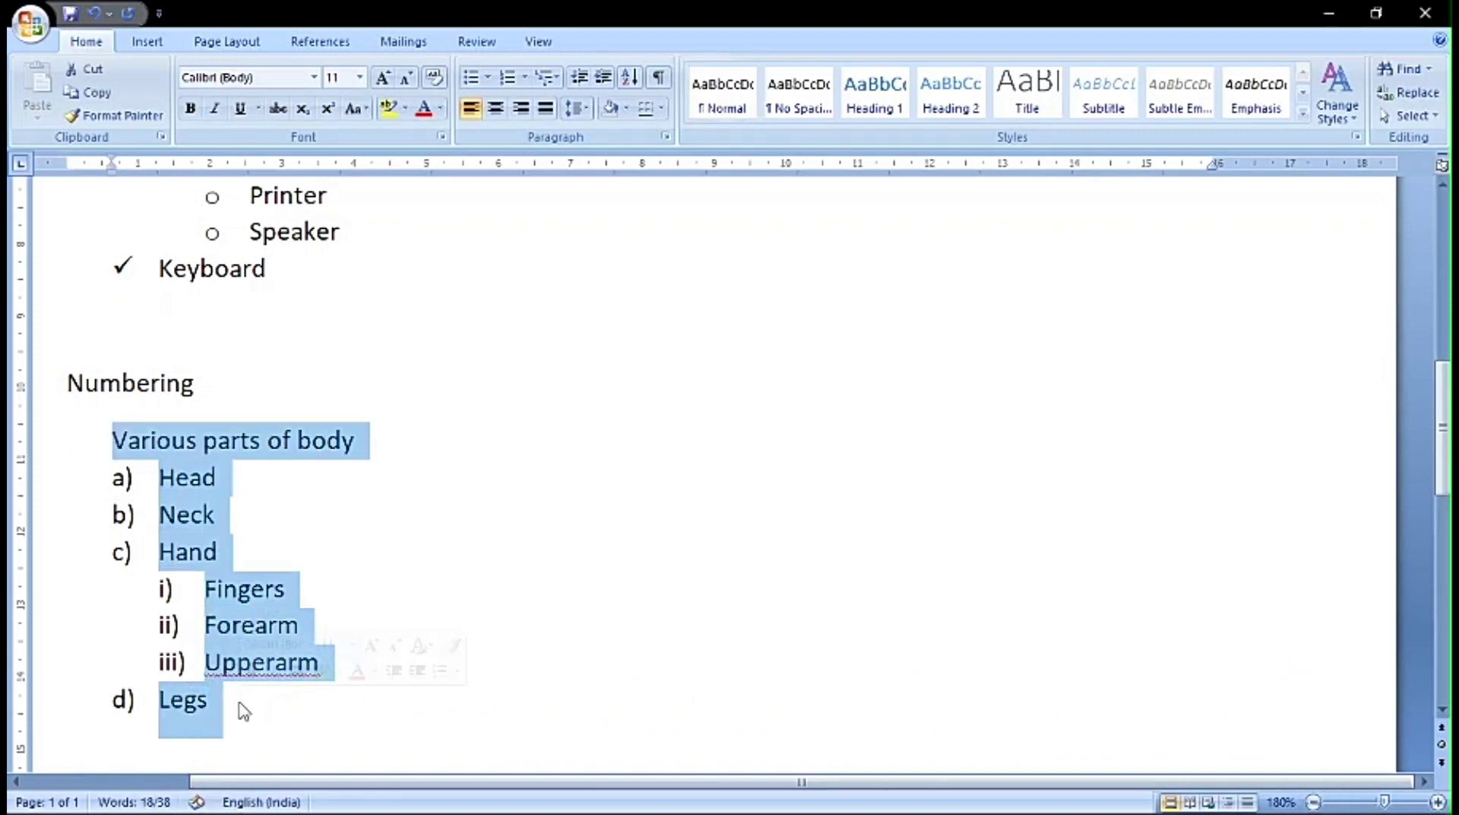
{"action": "left_click", "coordinate": [584, 109]}
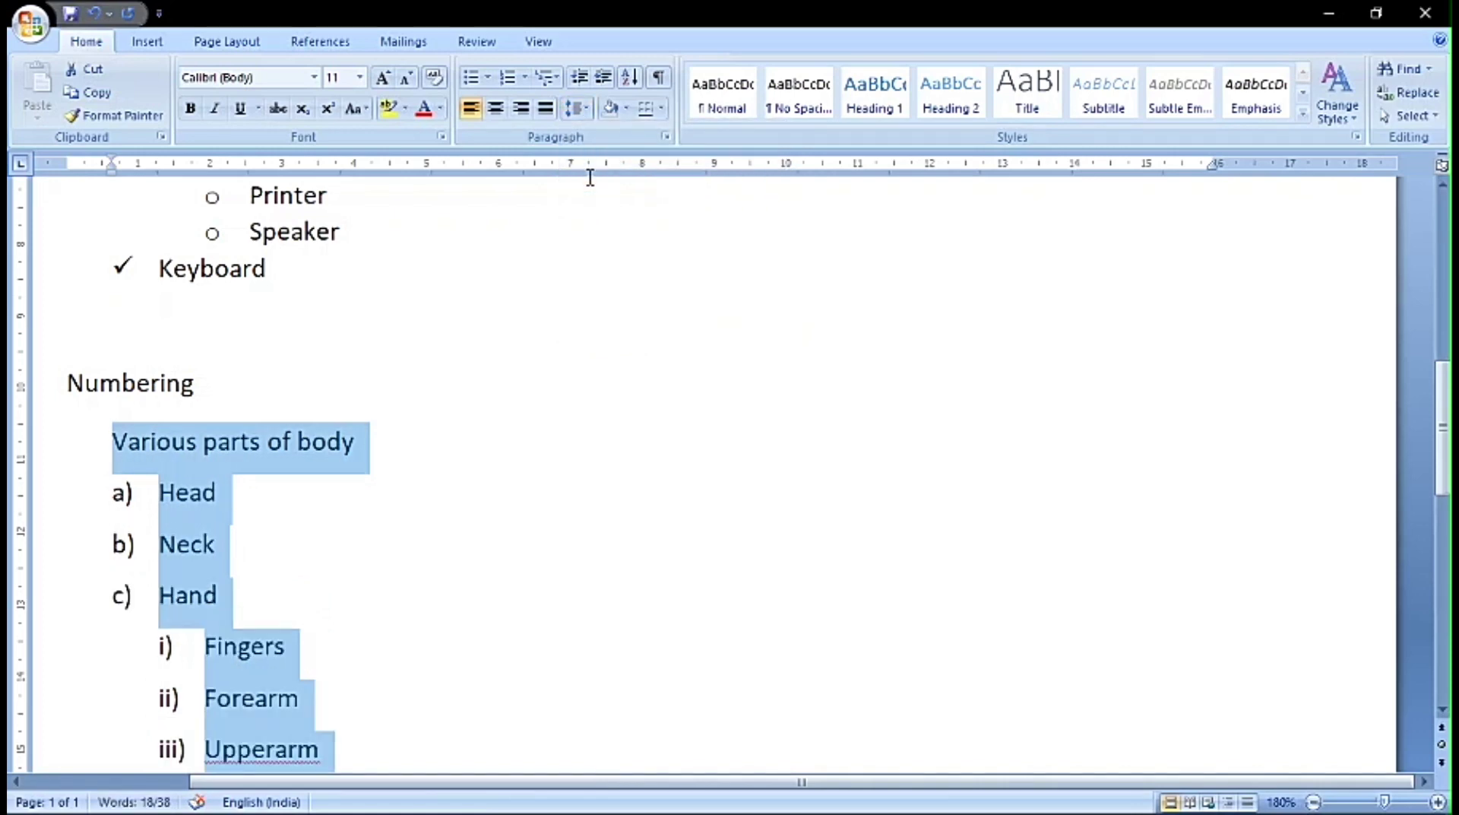
{"action": "left_click", "coordinate": [578, 107]}
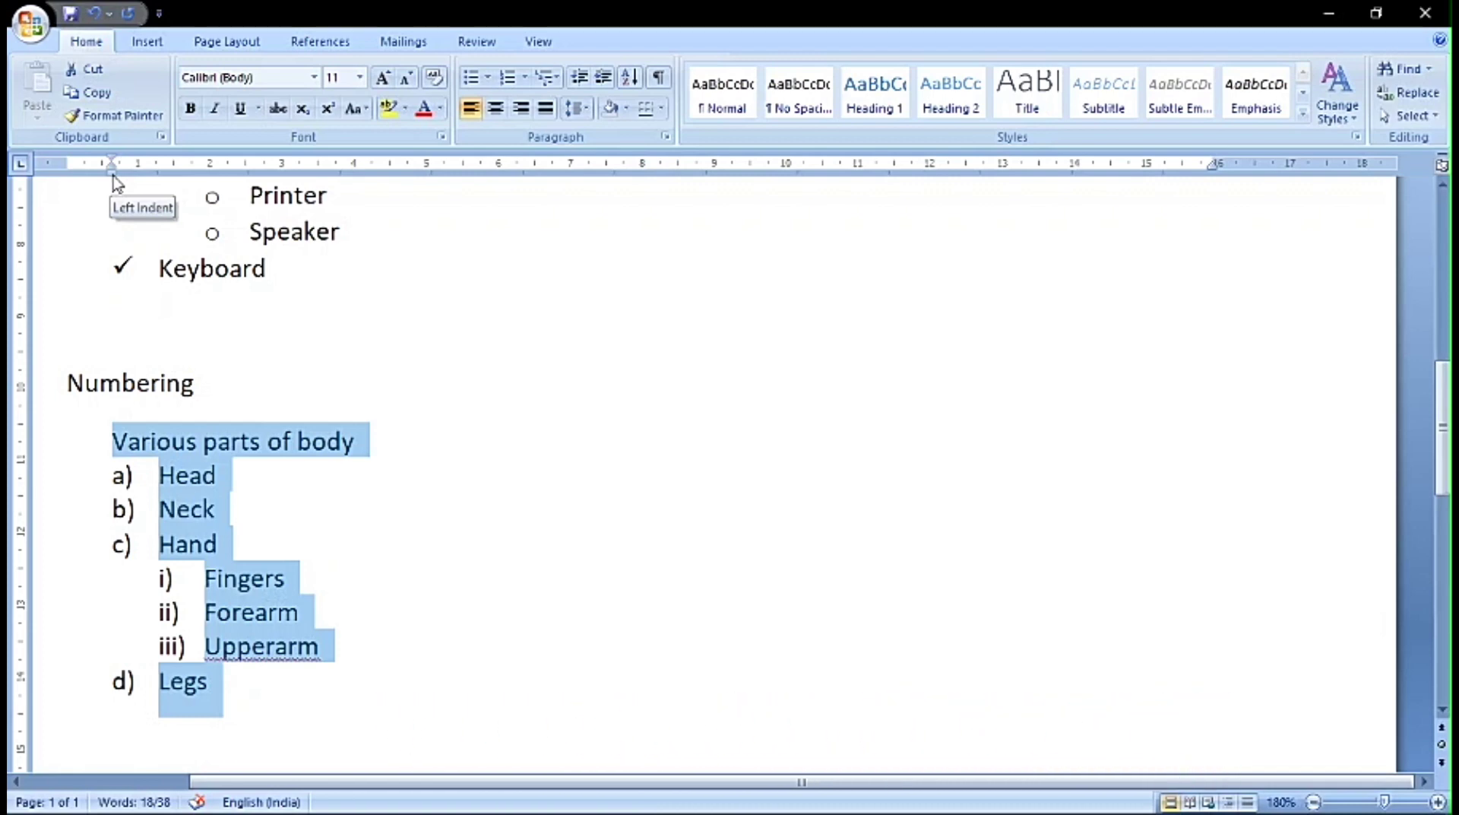
- Move the whole body-parts list right using the ruler's Left Indent marker
{"action": "left_click_drag", "start_coordinate": [113, 177], "coordinate": [211, 182]}
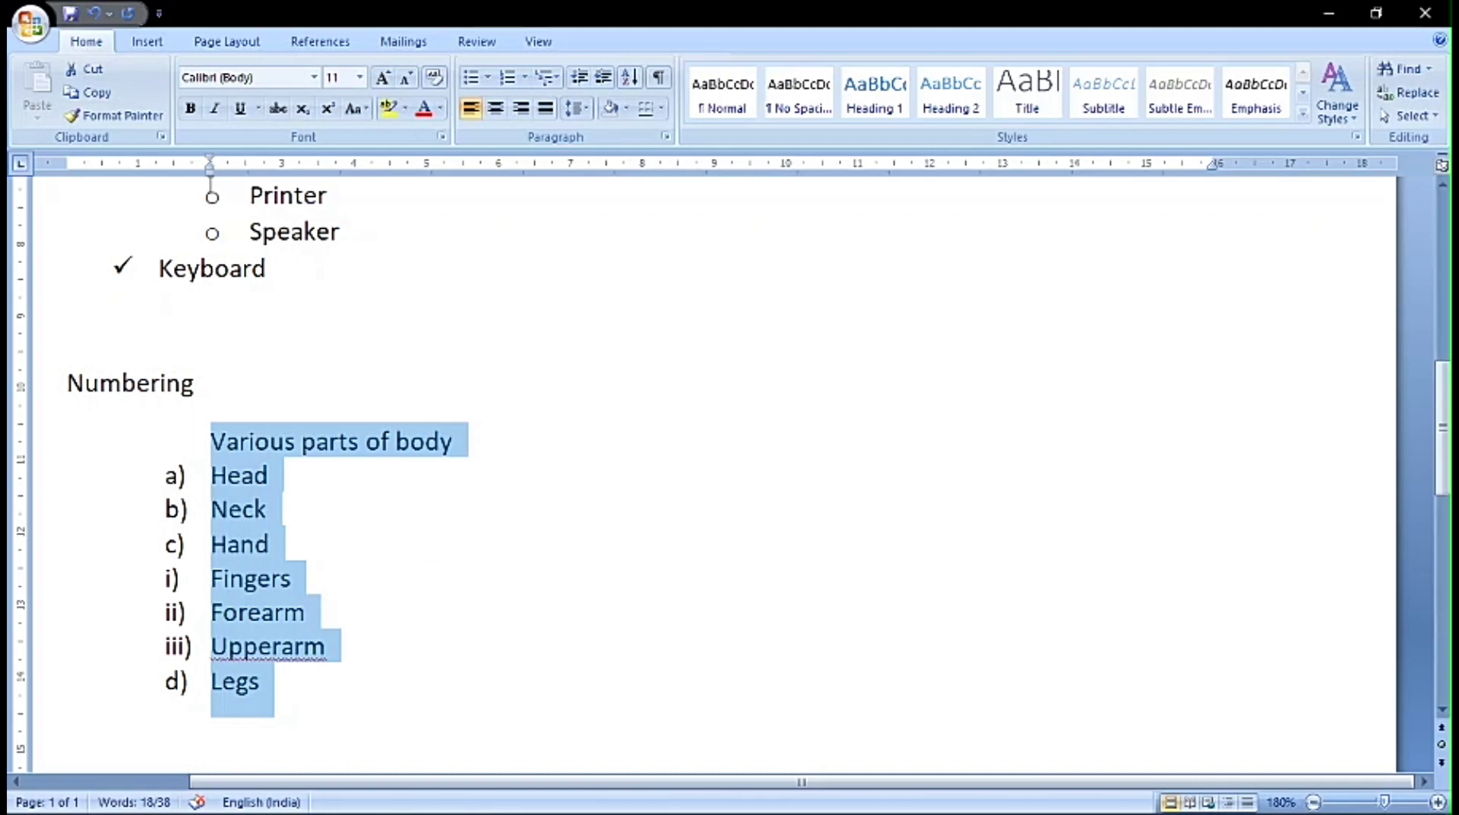
{"action": "left_click", "coordinate": [212, 612]}
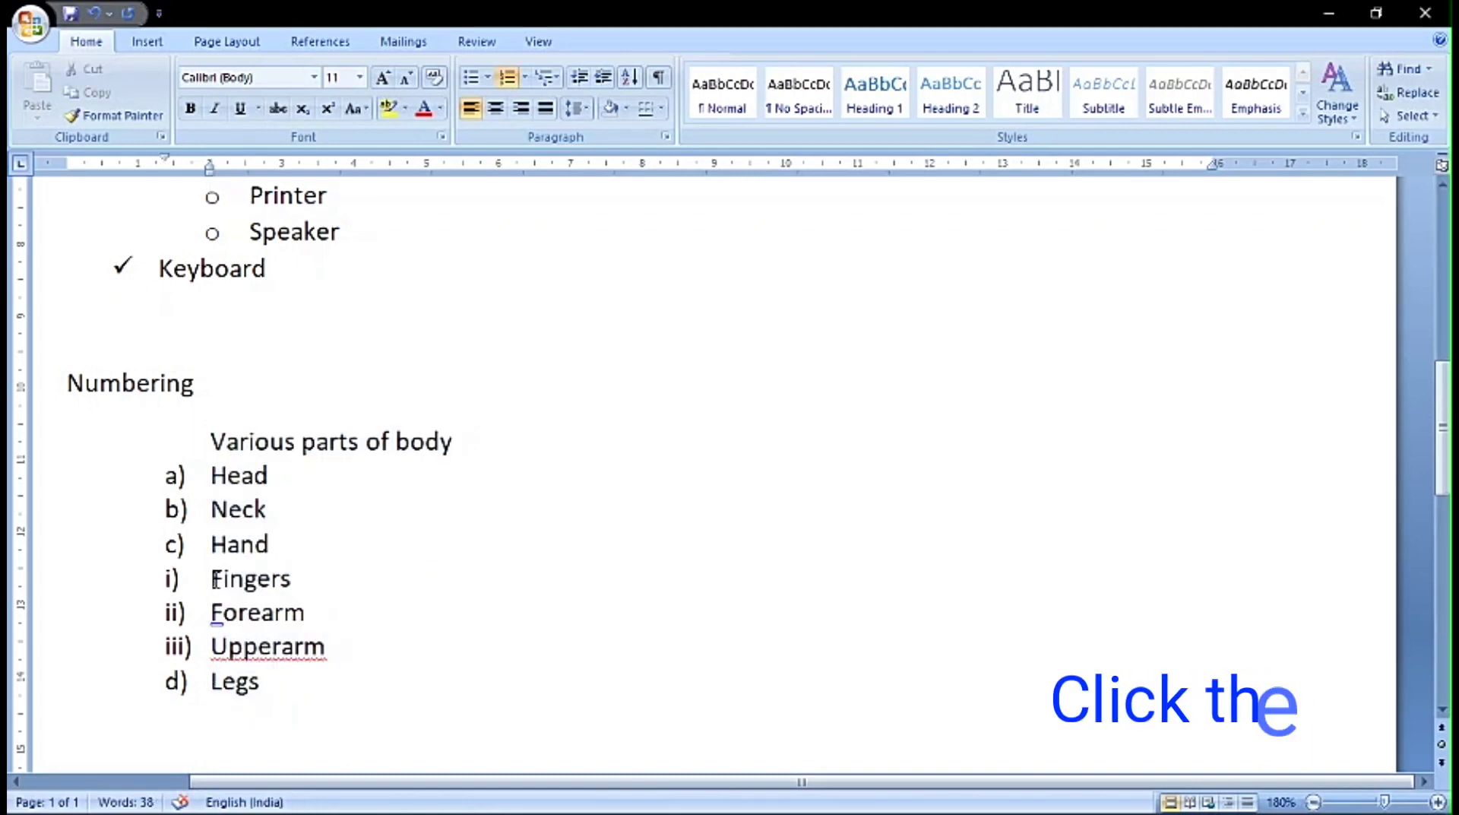
{"action": "left_click_drag", "start_coordinate": [212, 577], "coordinate": [315, 645]}
{"action": "left_click", "coordinate": [309, 645]}
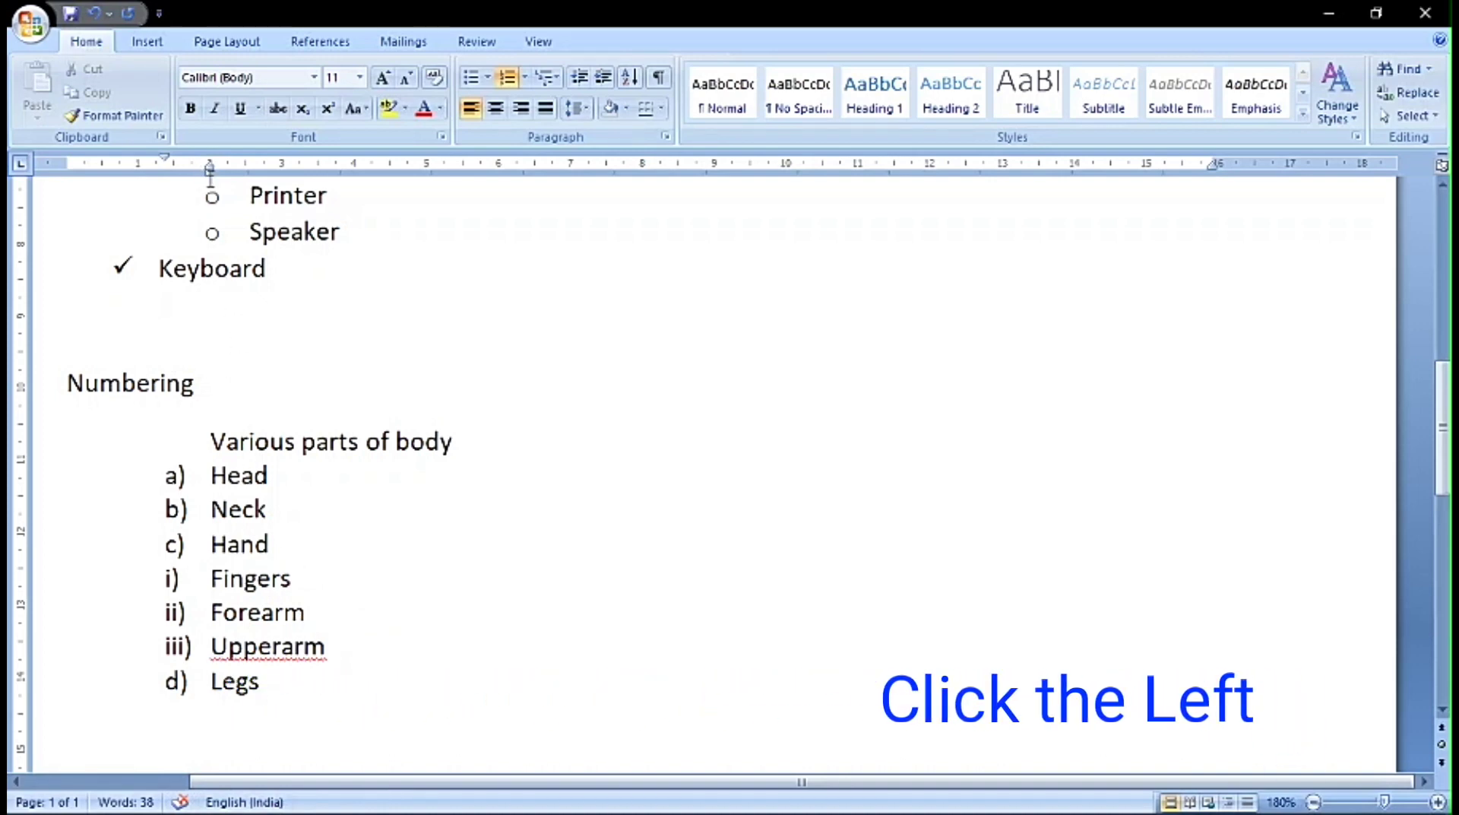
- Indent the Fingers, Forearm and Upperarm sub-items and their numbers further right
{"action": "left_click_drag", "start_coordinate": [213, 175], "coordinate": [273, 177]}
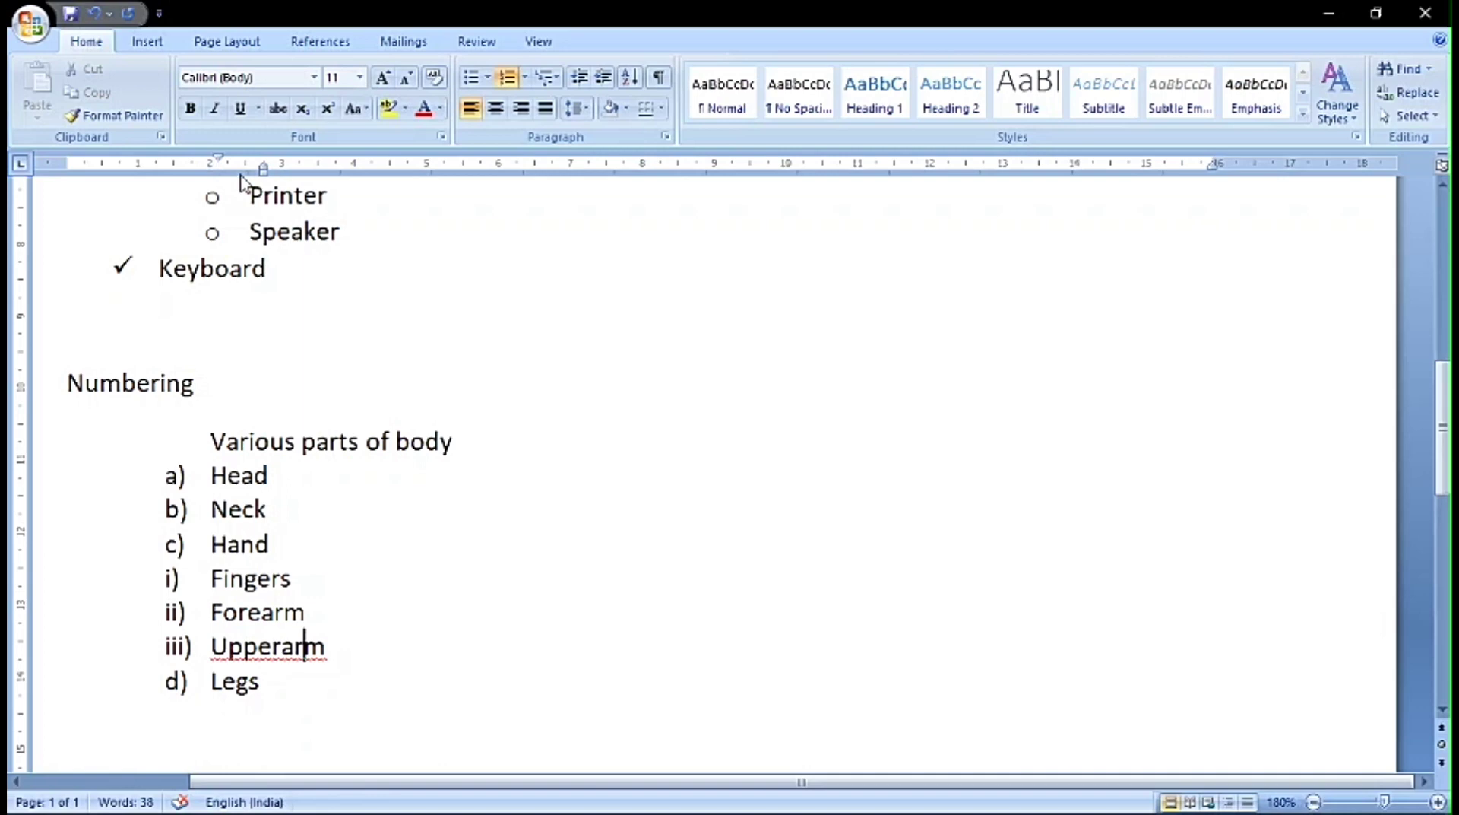
{"action": "left_click_drag", "start_coordinate": [212, 581], "coordinate": [307, 648]}
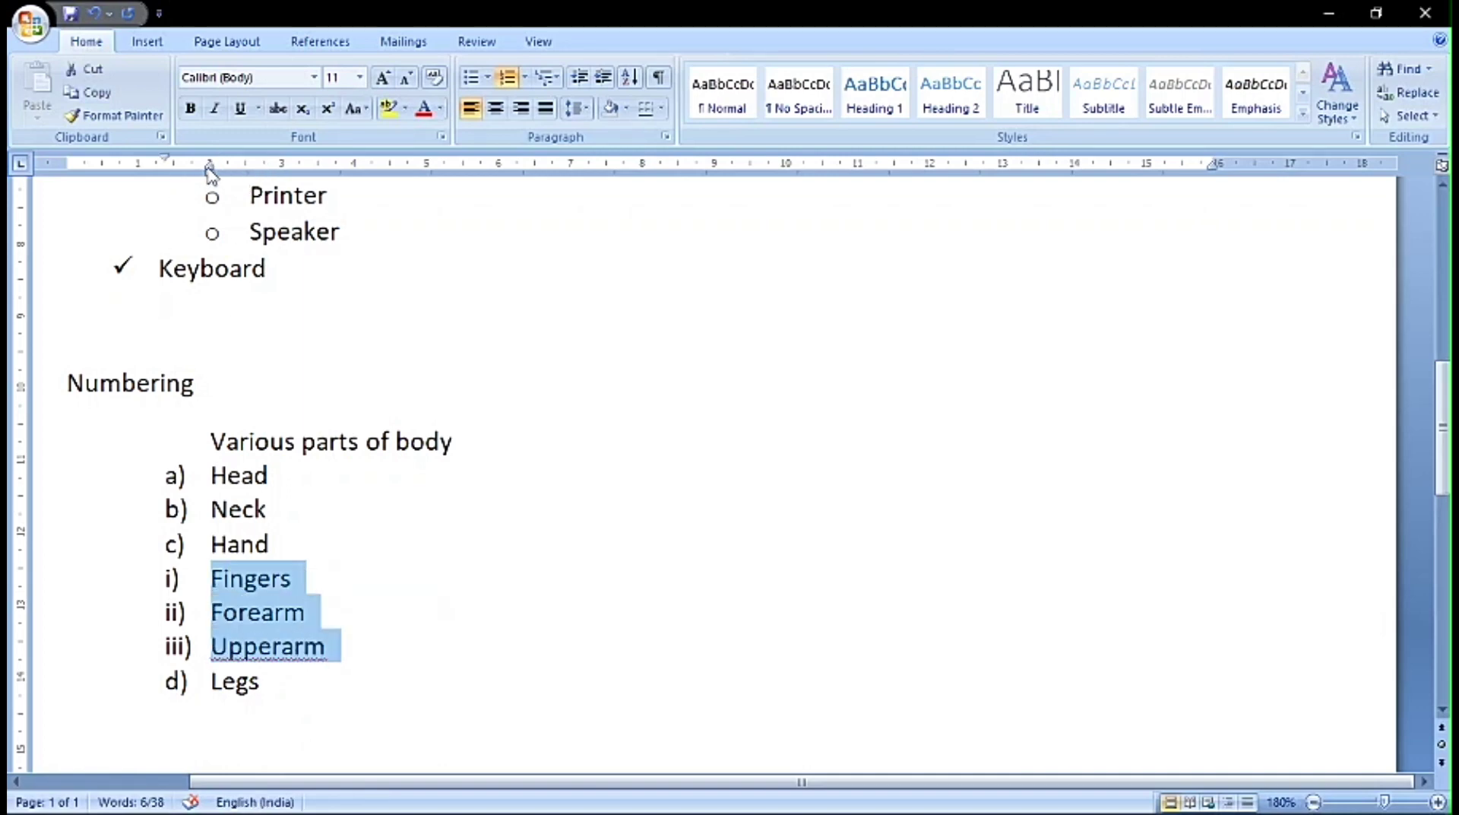
{"action": "left_click_drag", "start_coordinate": [212, 174], "coordinate": [298, 181]}
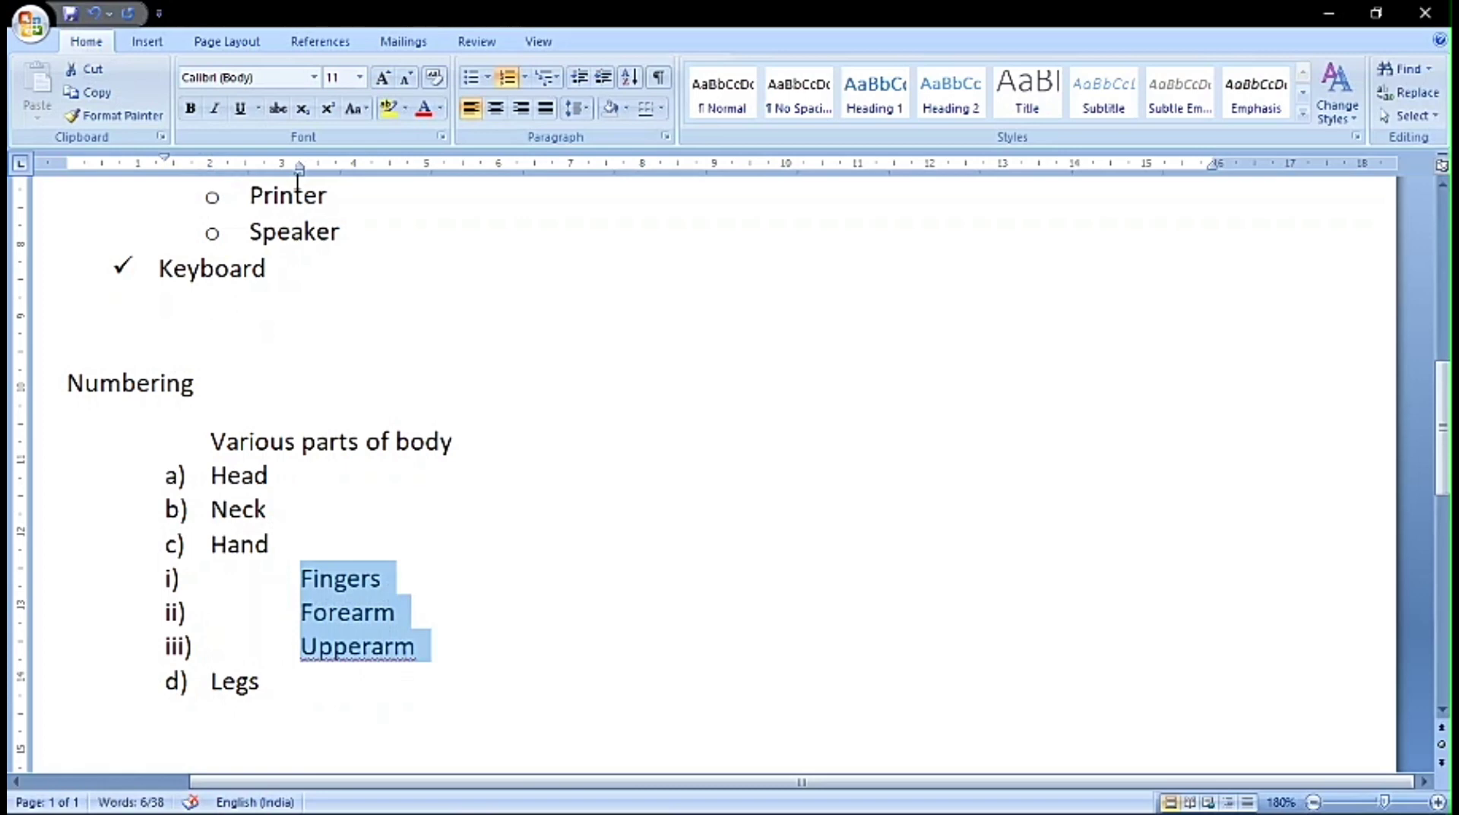
{"action": "left_click_drag", "start_coordinate": [168, 167], "coordinate": [246, 167]}
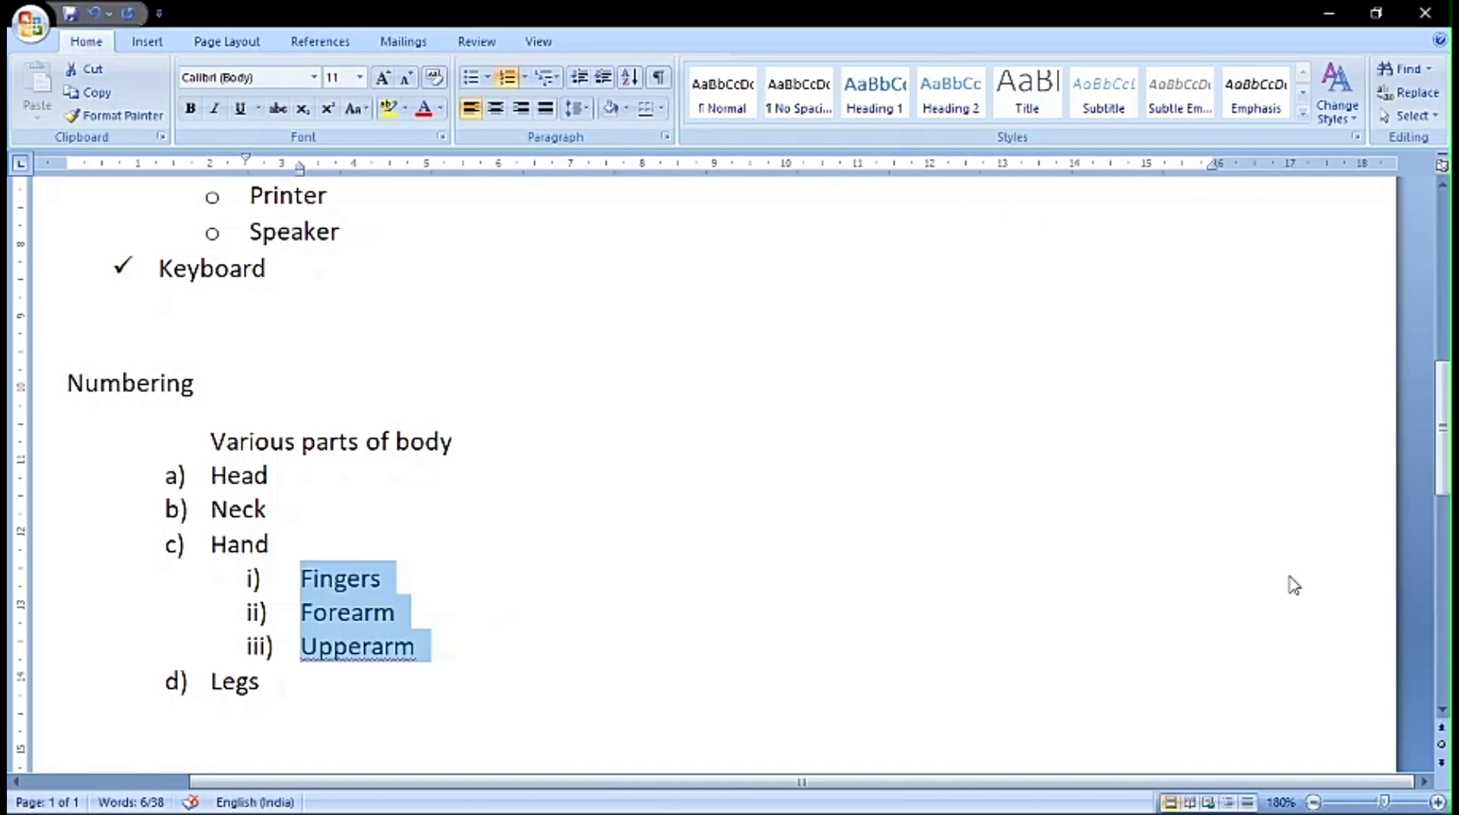
- Shift the checkmark list from Input device to Keyboard further right with the ruler indent
{"action": "scroll", "coordinate": [1431, 486], "scroll_direction": "up", "scroll_amount": 4}
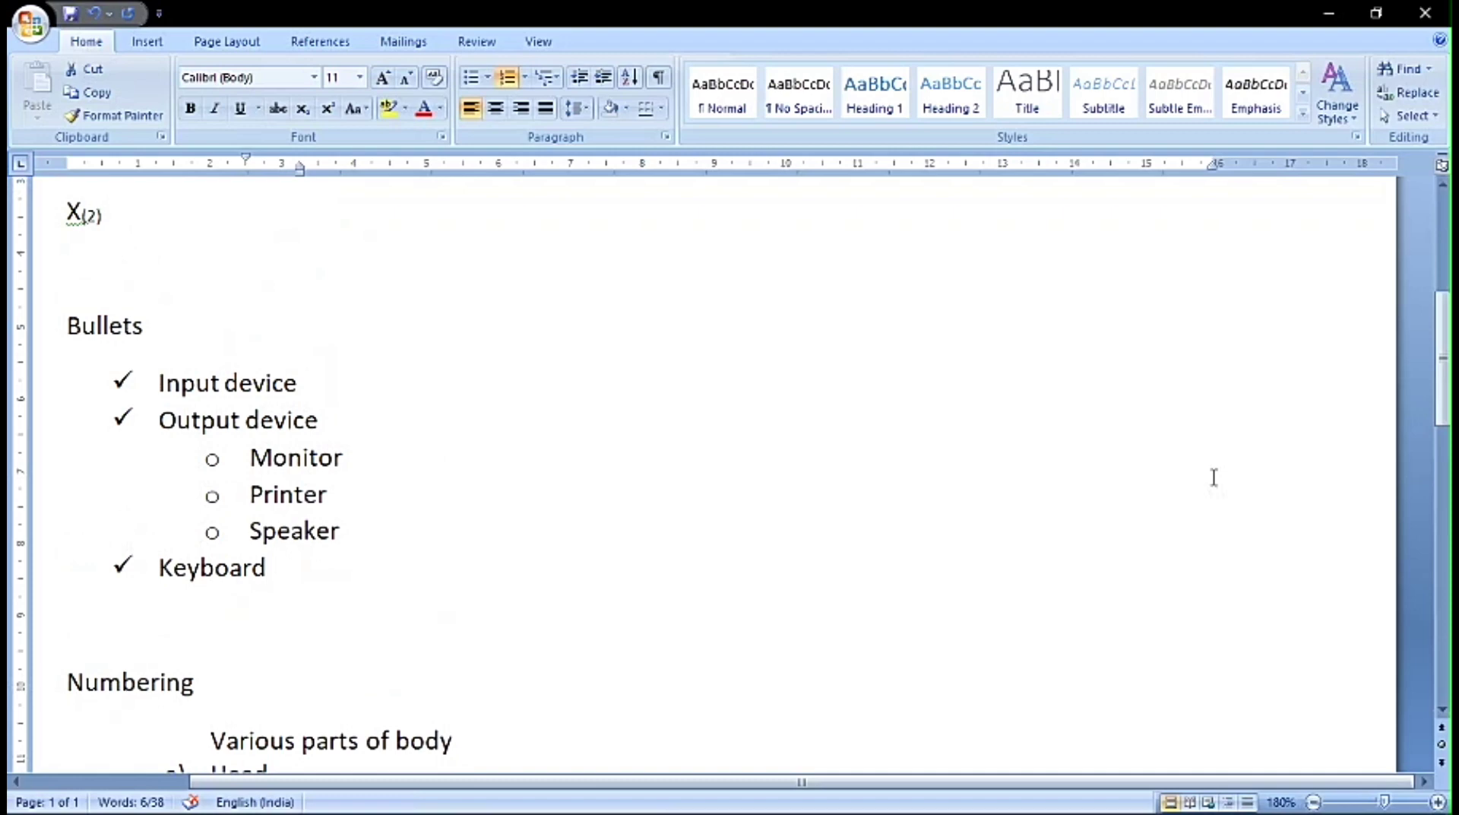
{"action": "left_click_drag", "start_coordinate": [159, 389], "coordinate": [303, 577]}
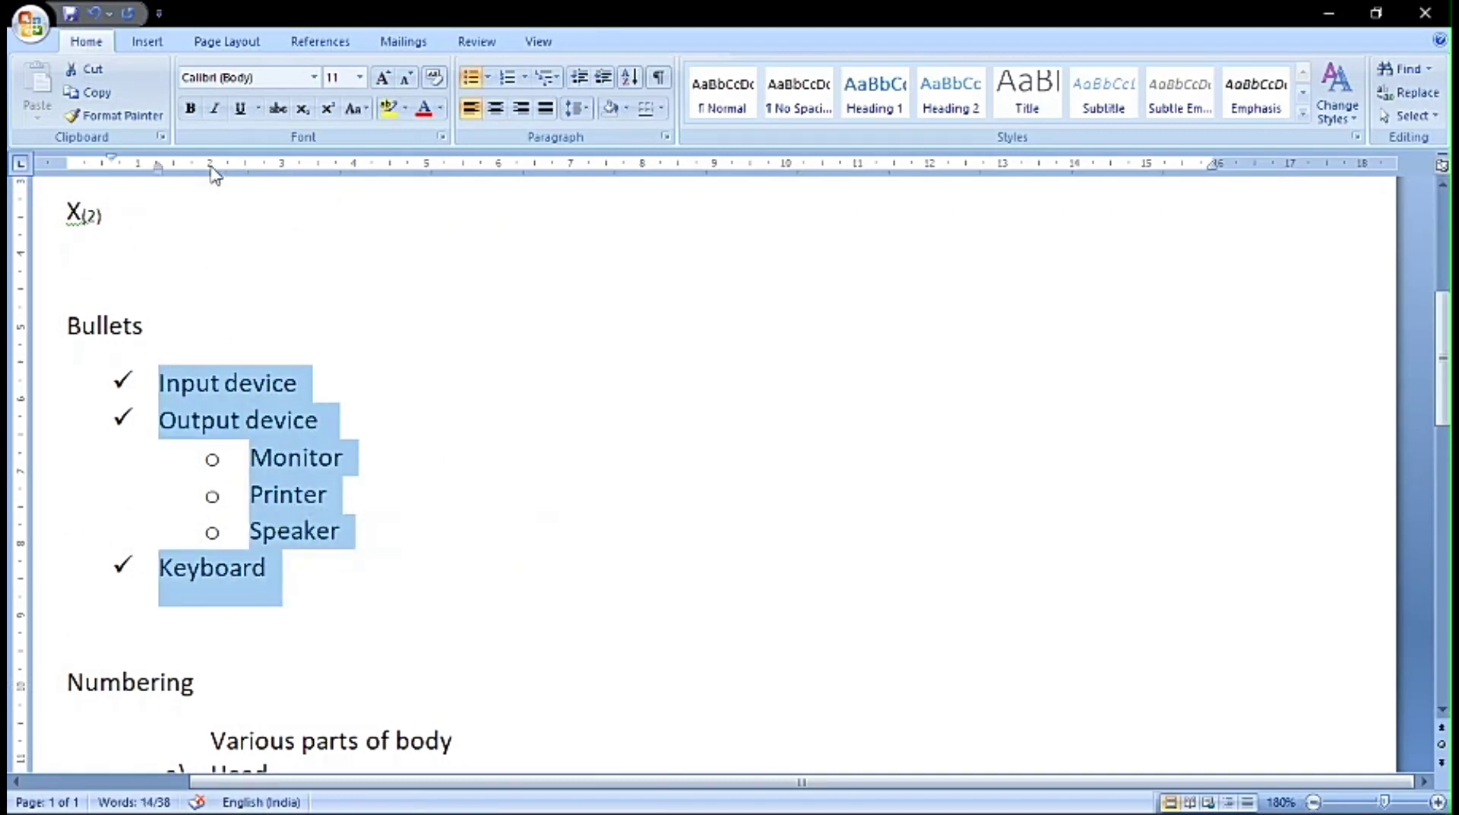
{"action": "left_click_drag", "start_coordinate": [158, 175], "coordinate": [234, 184]}
{"action": "left_click", "coordinate": [207, 187]}
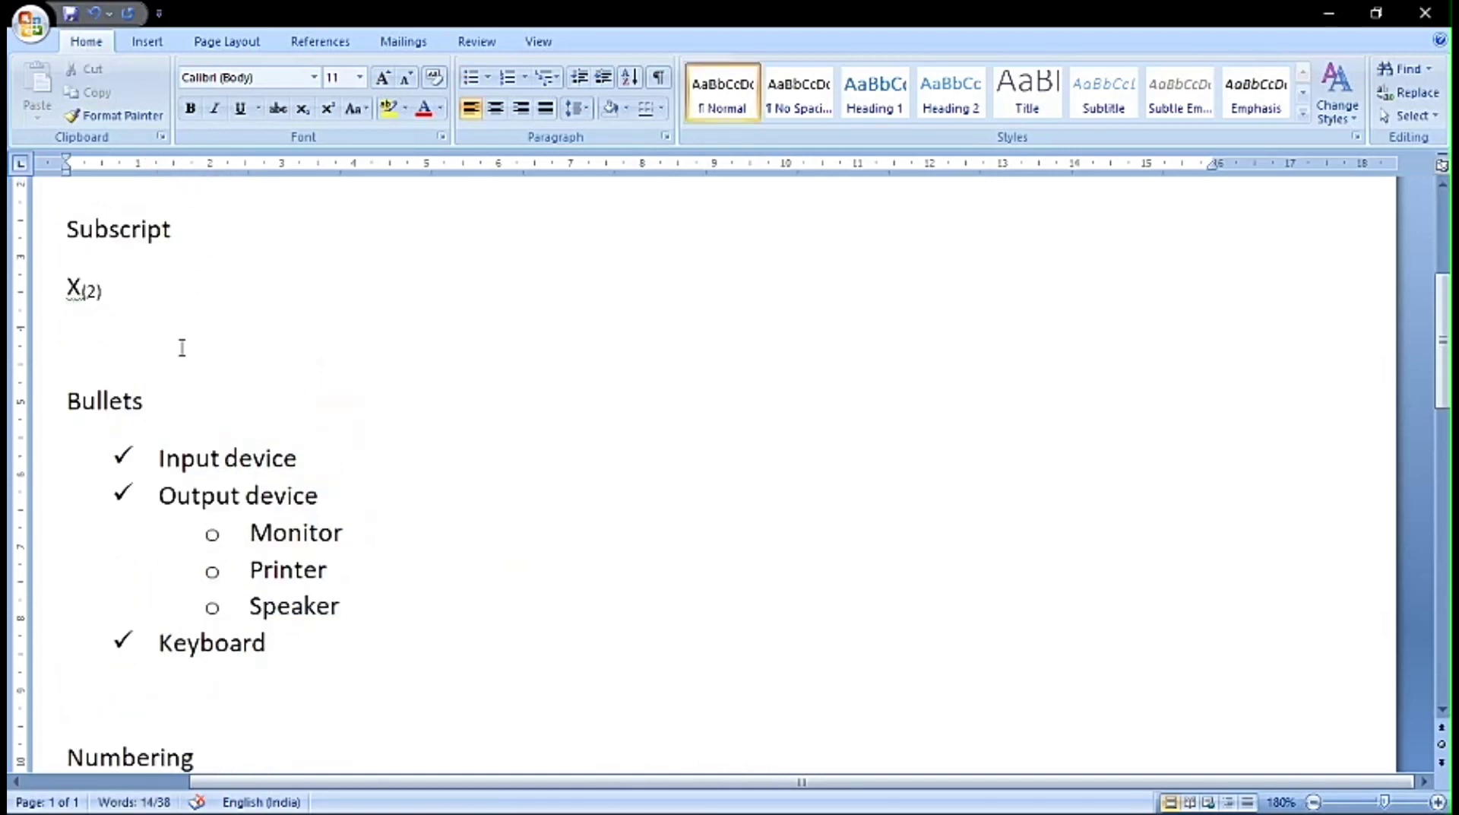
{"action": "left_click_drag", "start_coordinate": [167, 463], "coordinate": [306, 661]}
{"action": "key", "text": "Tab"}
{"action": "left_click", "coordinate": [463, 659]}
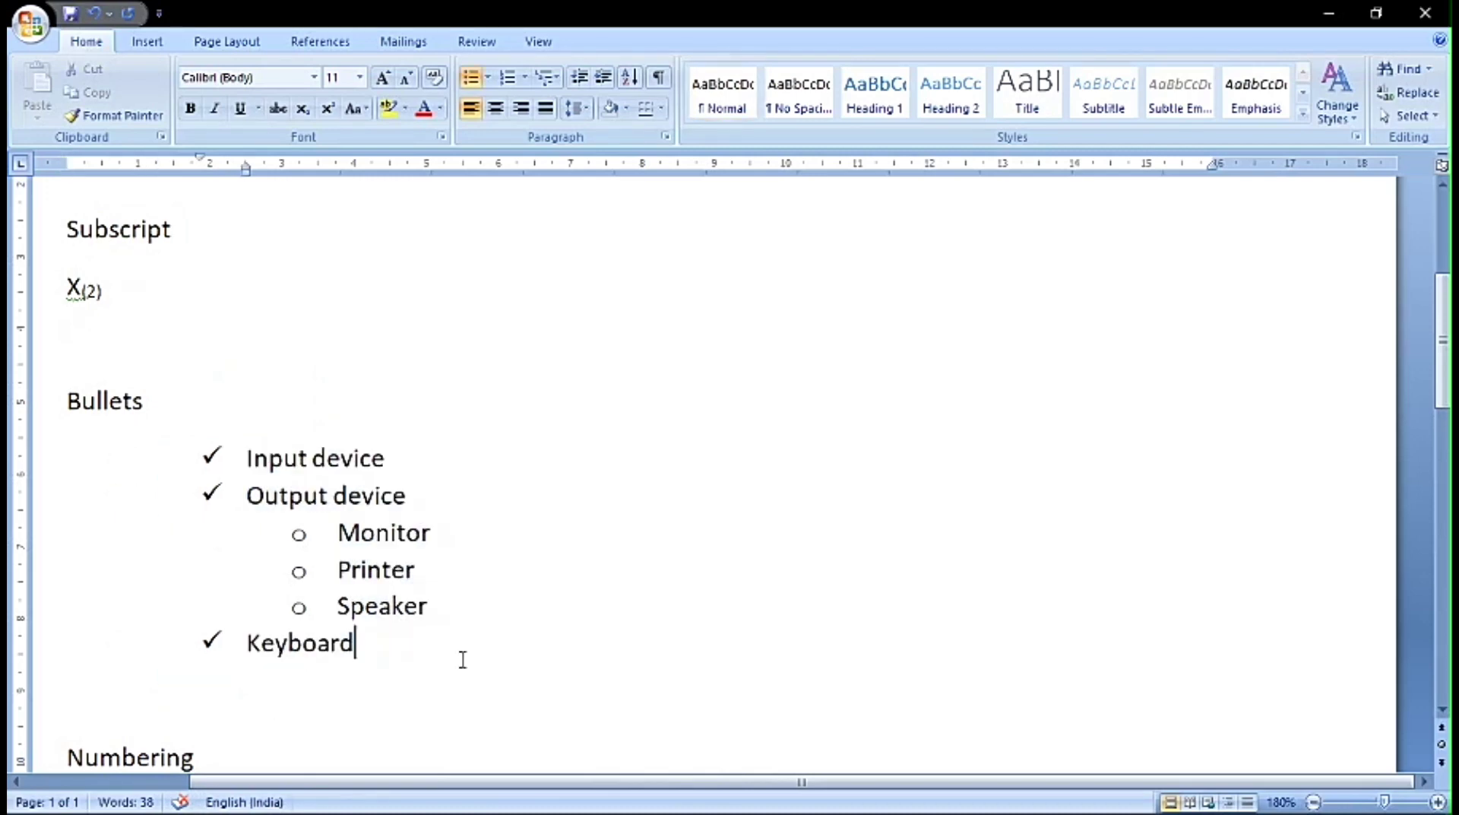